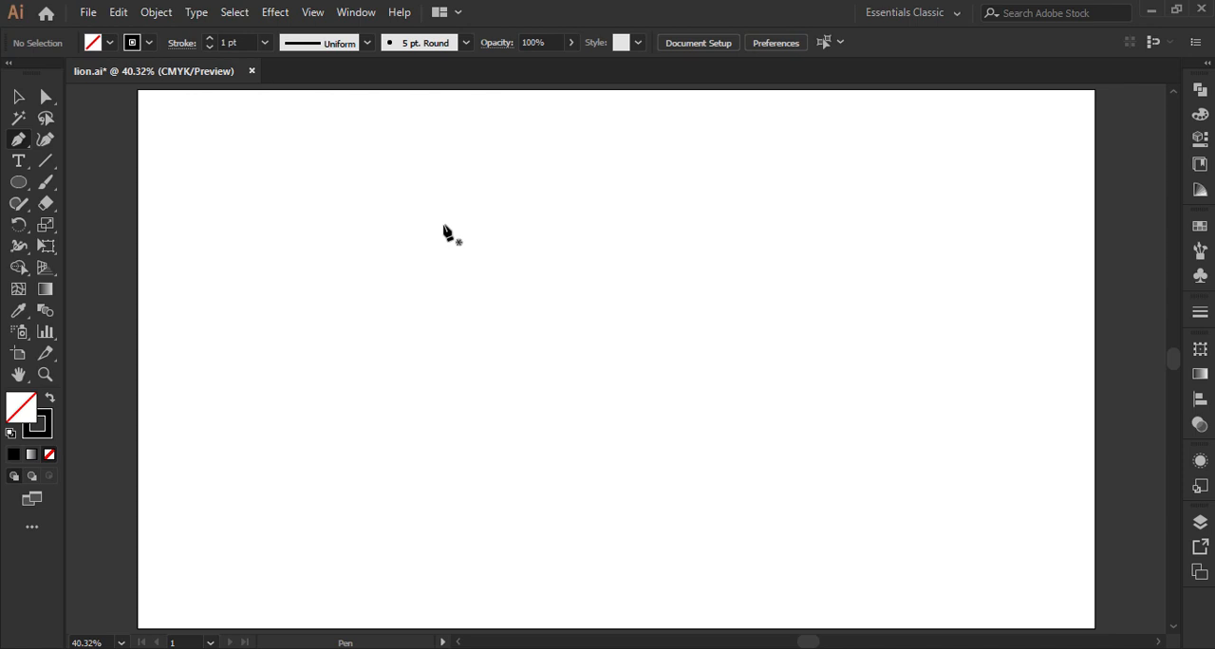
Step: Draw an open Pen path with an S-shaped curve down to a lower corner and a short straight segment rising diagonally from it
left_click_drag(443, 226, 528, 226)
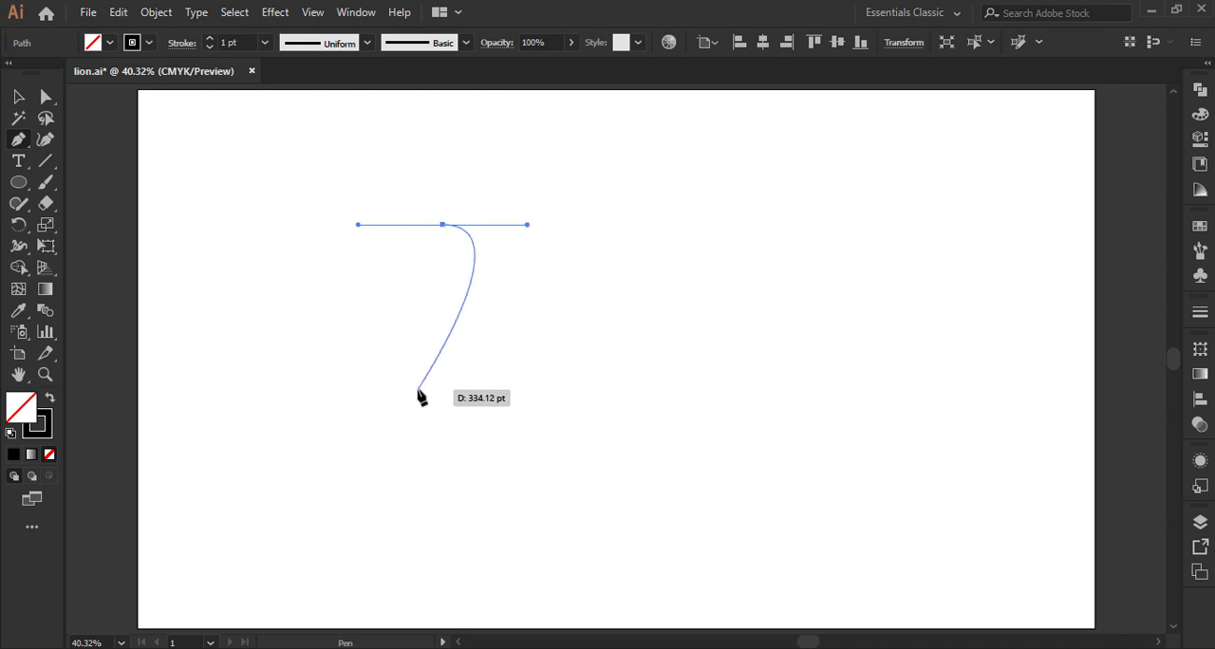
left_click_drag(419, 389, 417, 453)
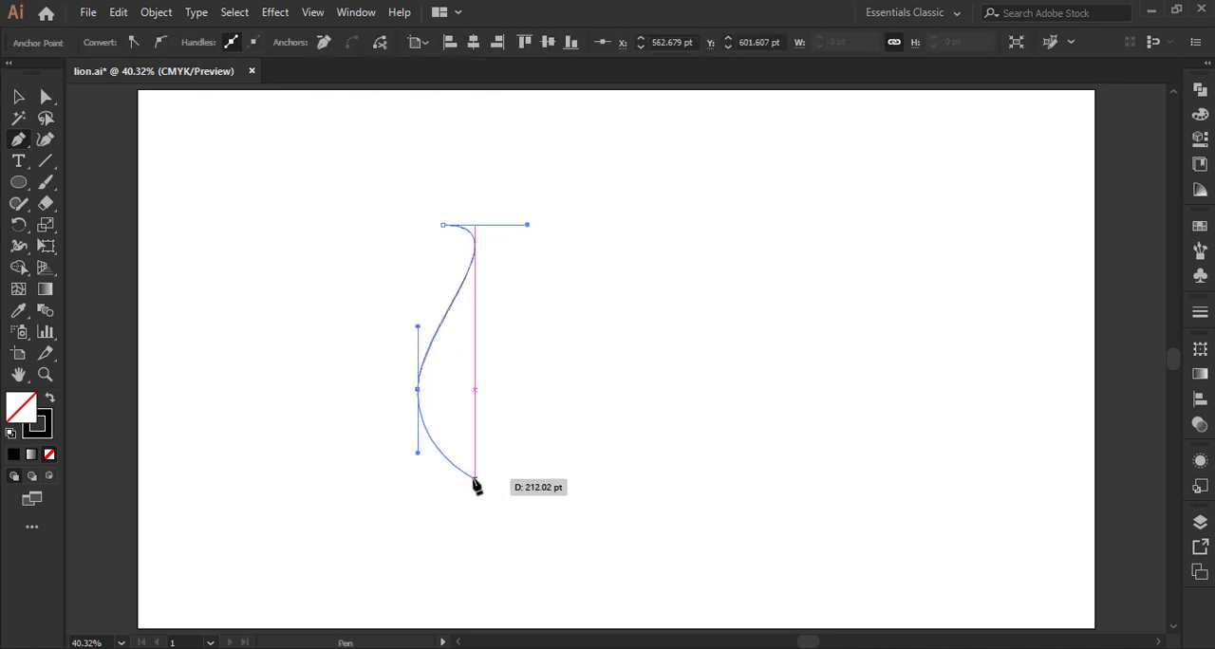
left_click(474, 472)
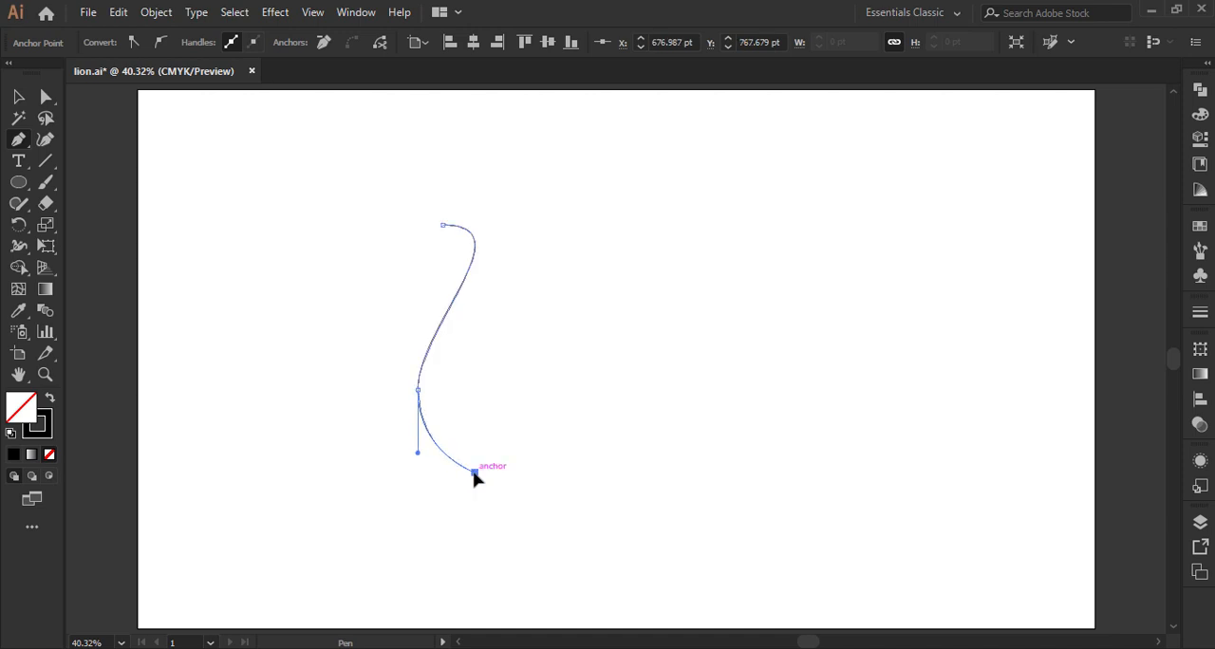
left_click(519, 426)
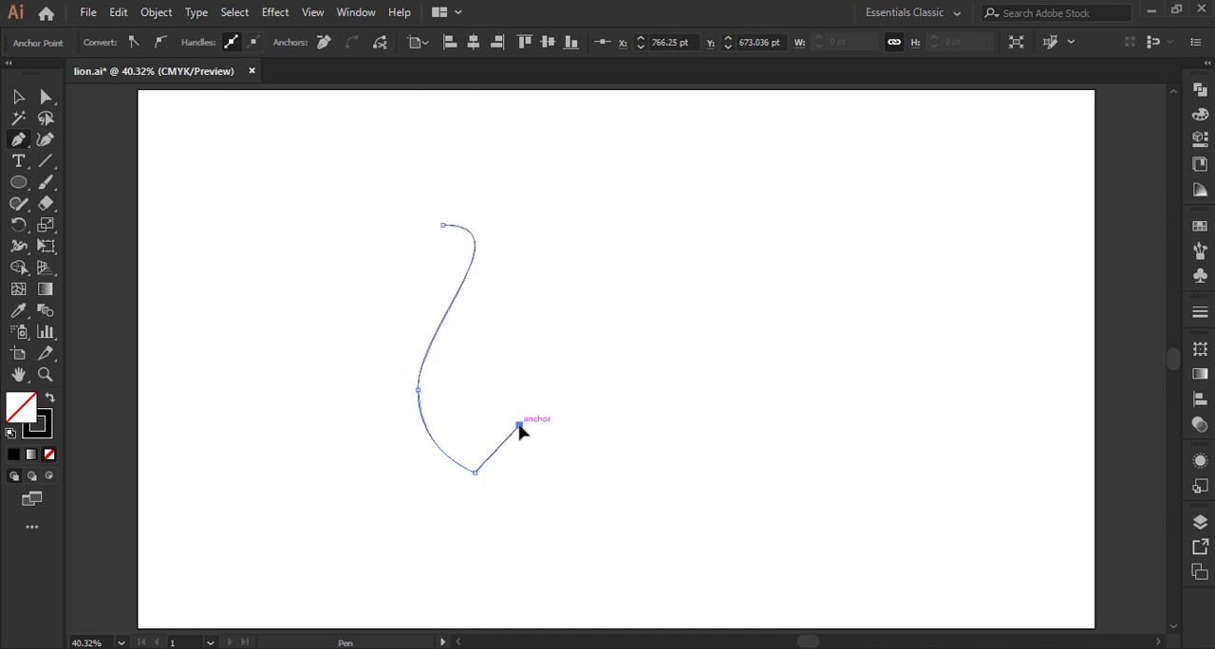
left_click(702, 407, "ctrl")
Step: Set the stroke weight of the curved path to 40 pt
left_click(19, 97)
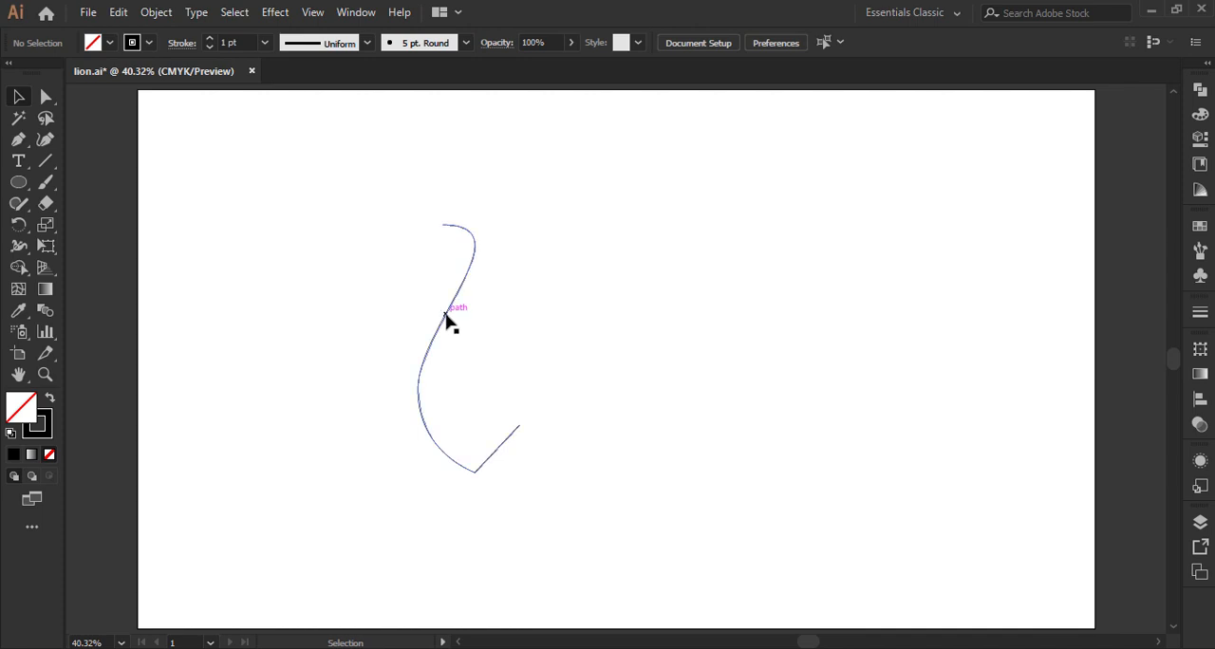
left_click(448, 321)
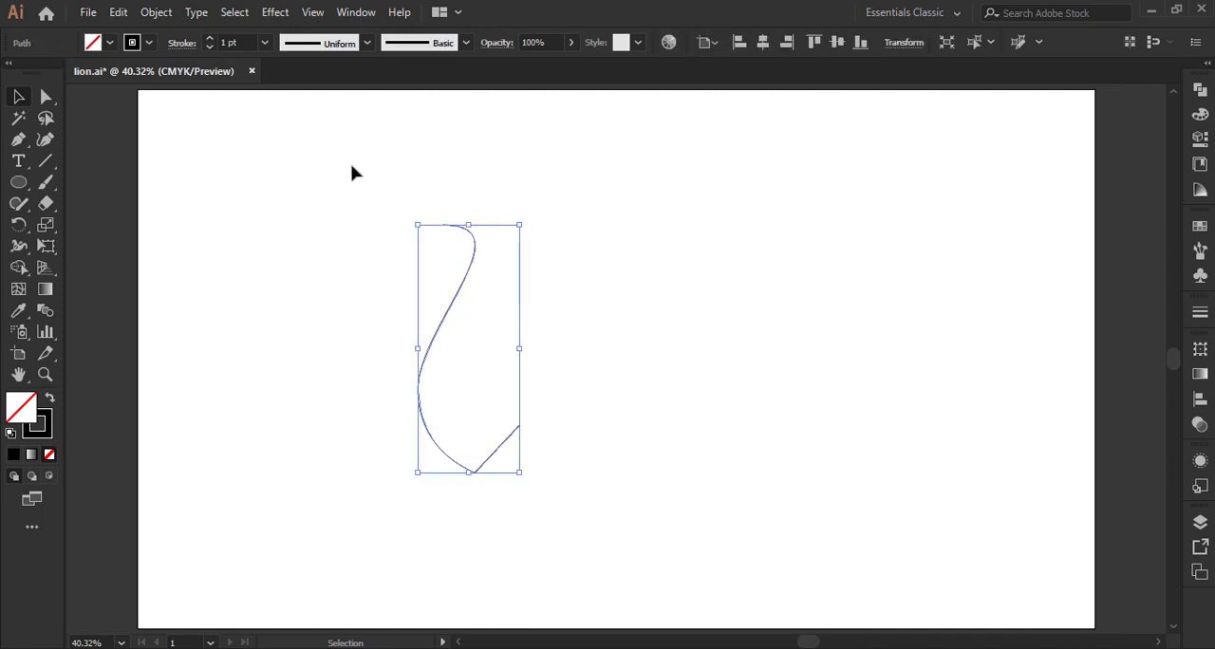
left_click(265, 42)
left_click(300, 418)
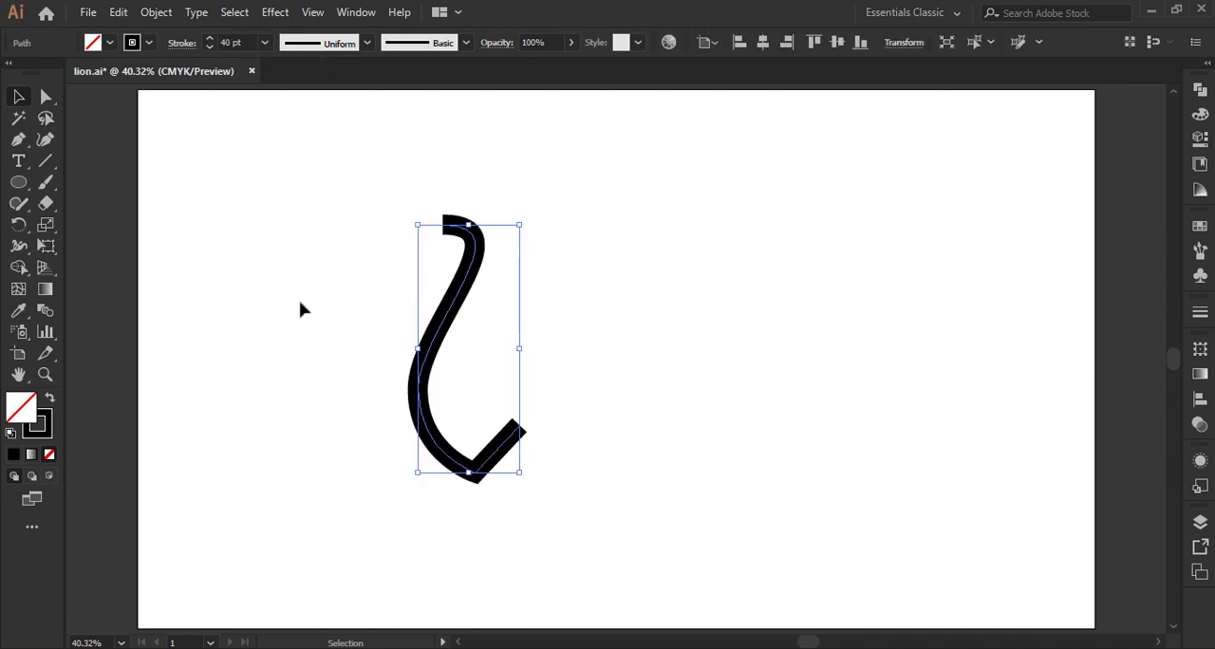
left_click(347, 250)
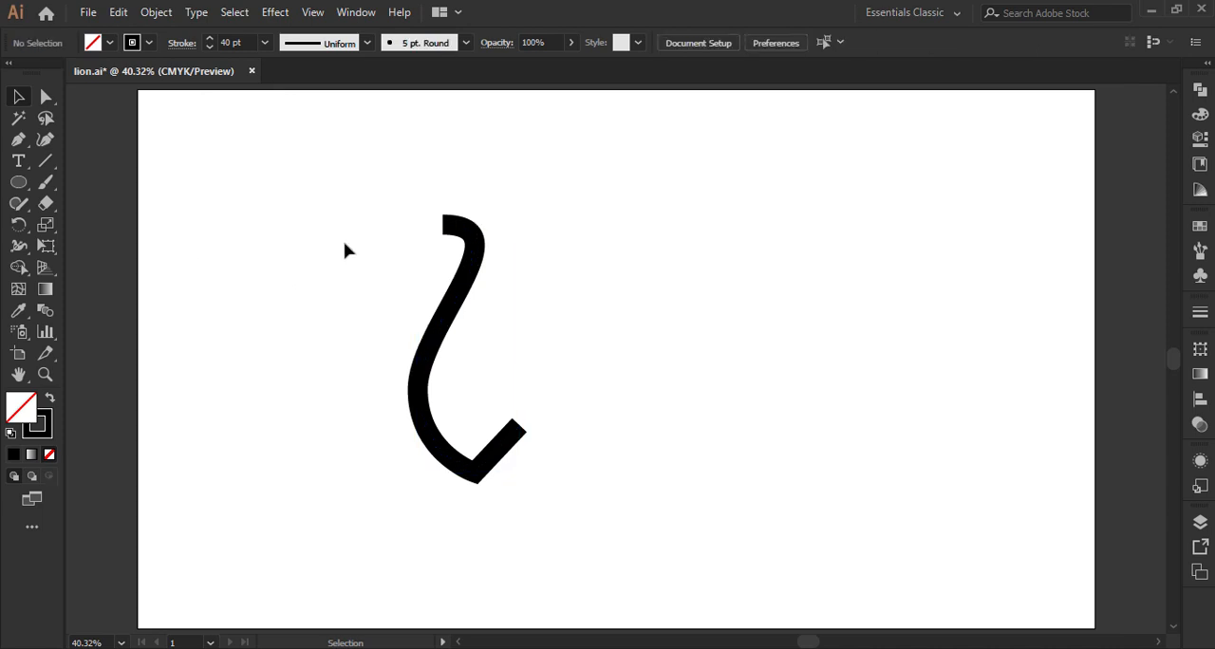
Step: Taper the path's upper end with the Width tool, reducing its total width to 8 pt
left_click(26, 246)
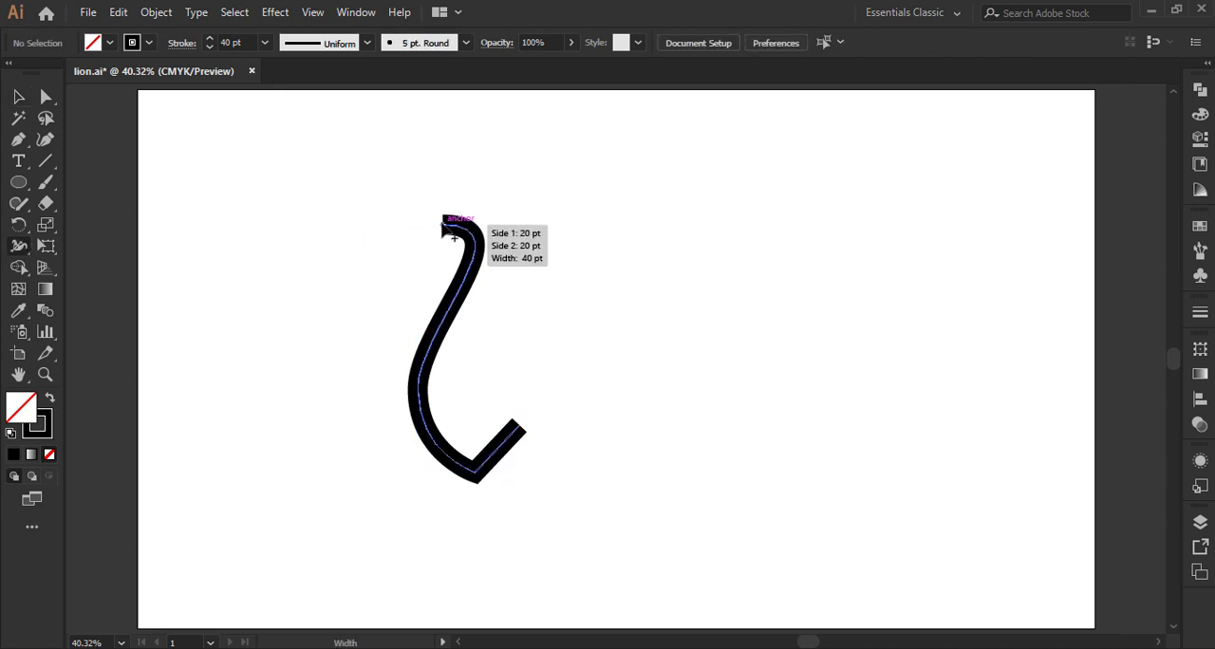
double_click(444, 228)
scroll(1025, 262, "down", 20)
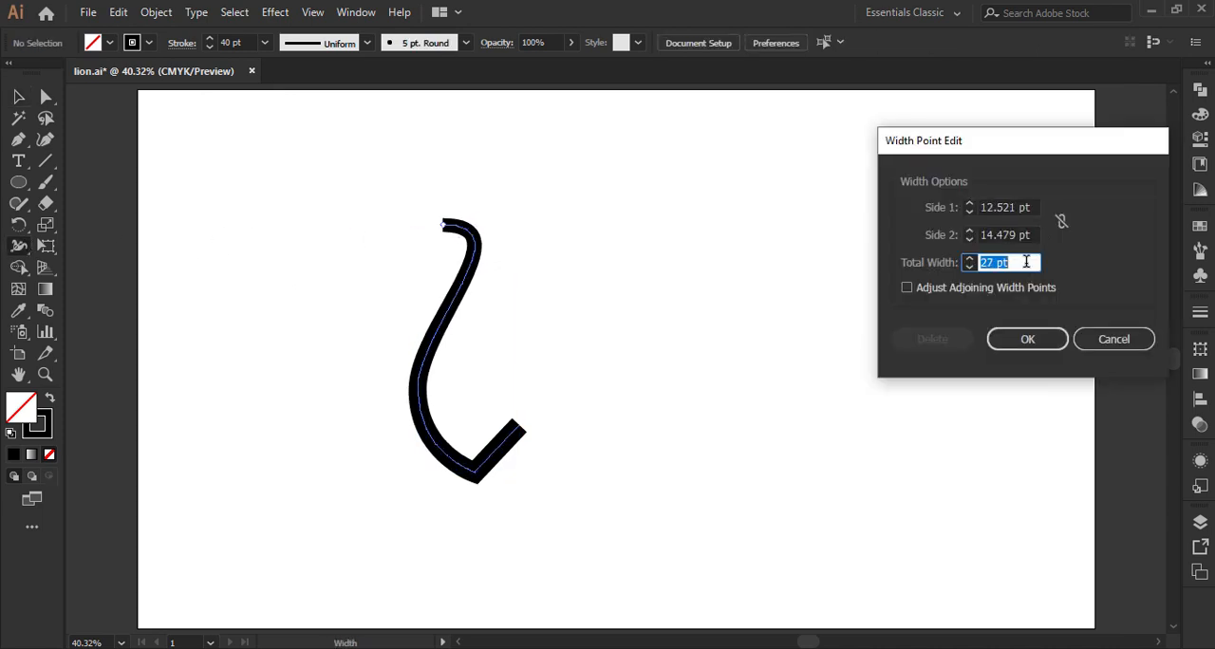
scroll(1025, 262, "down", 5)
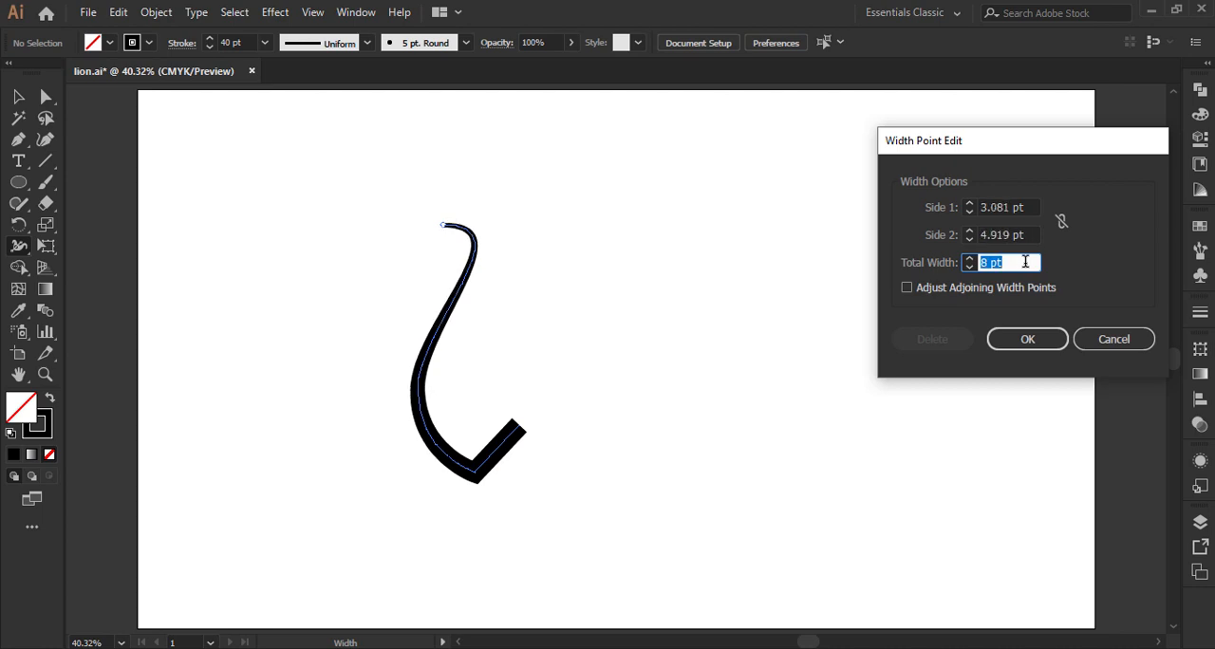
left_click(1026, 338)
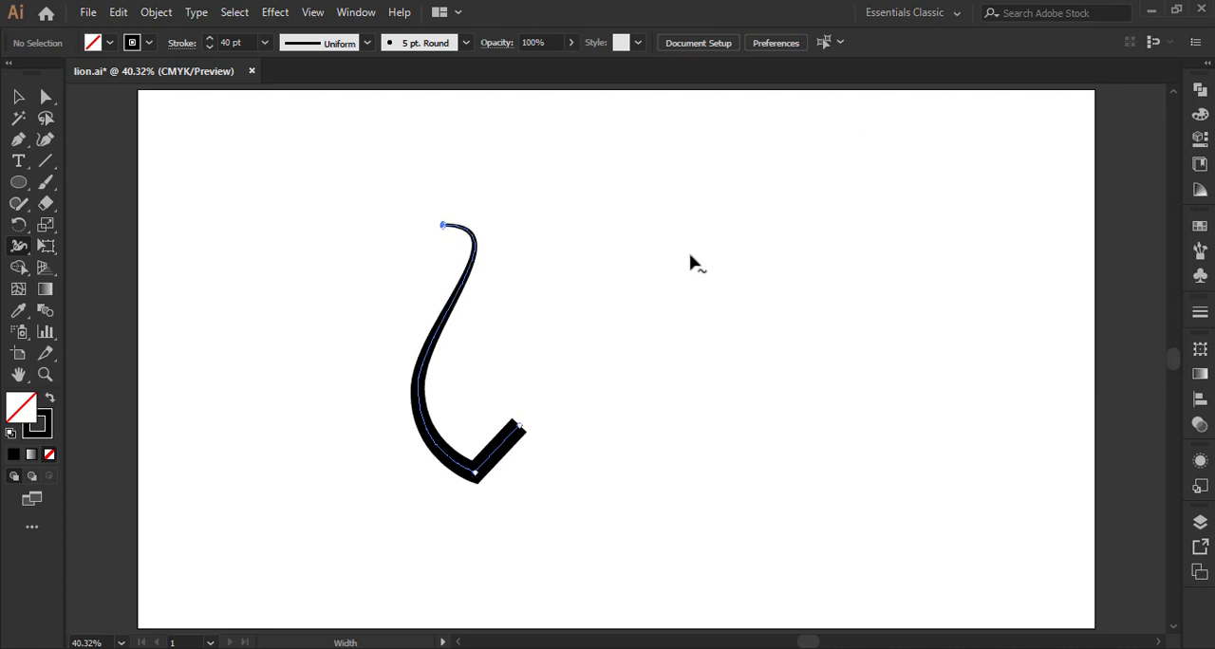
Step: Draw a circle beside the curve's upper end and give it a solid black fill with no stroke
left_click(14, 184)
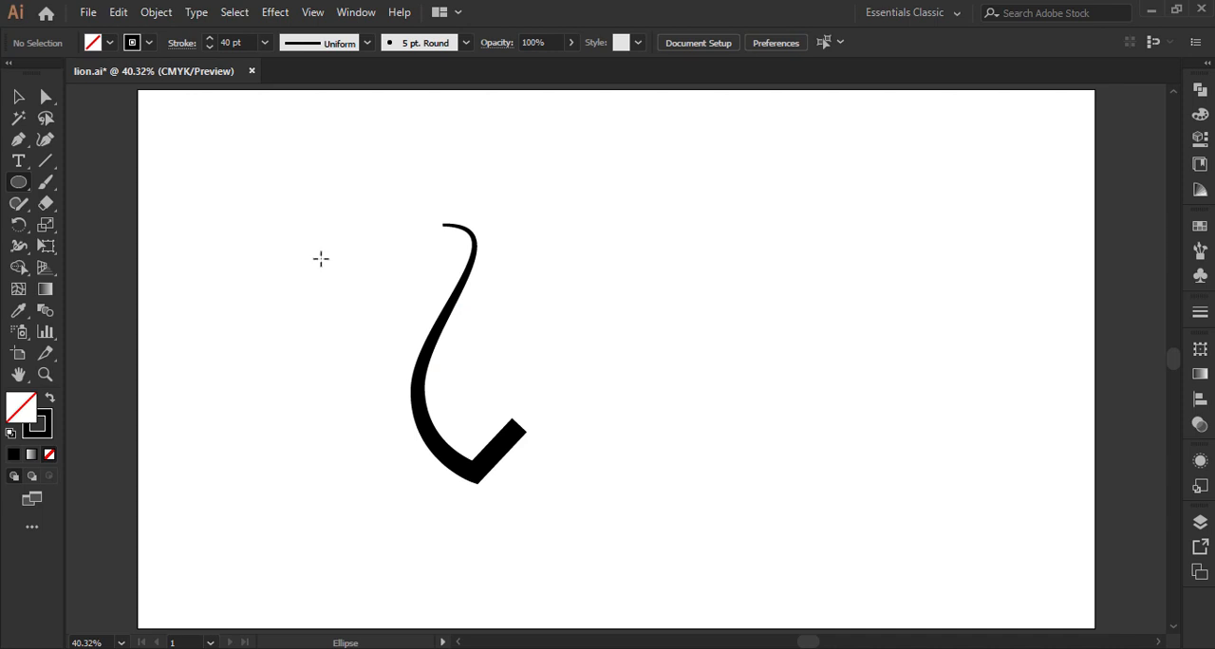
left_click_drag(350, 259, 381, 290)
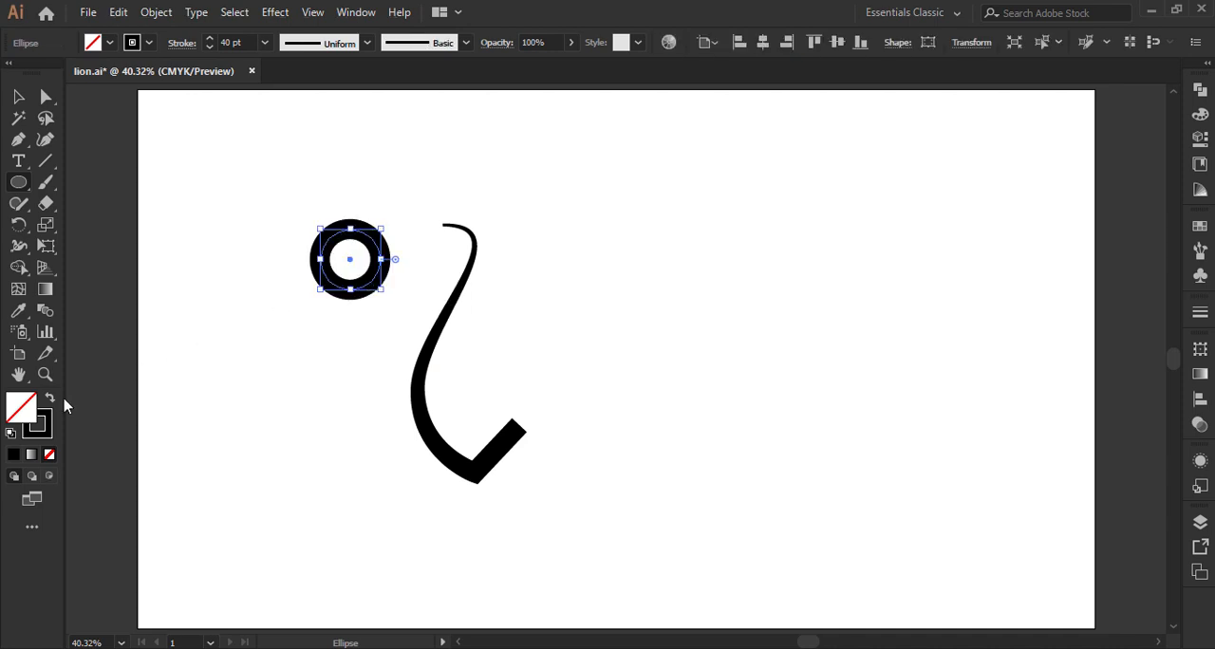
left_click(50, 398)
left_click(18, 95)
left_click(157, 263)
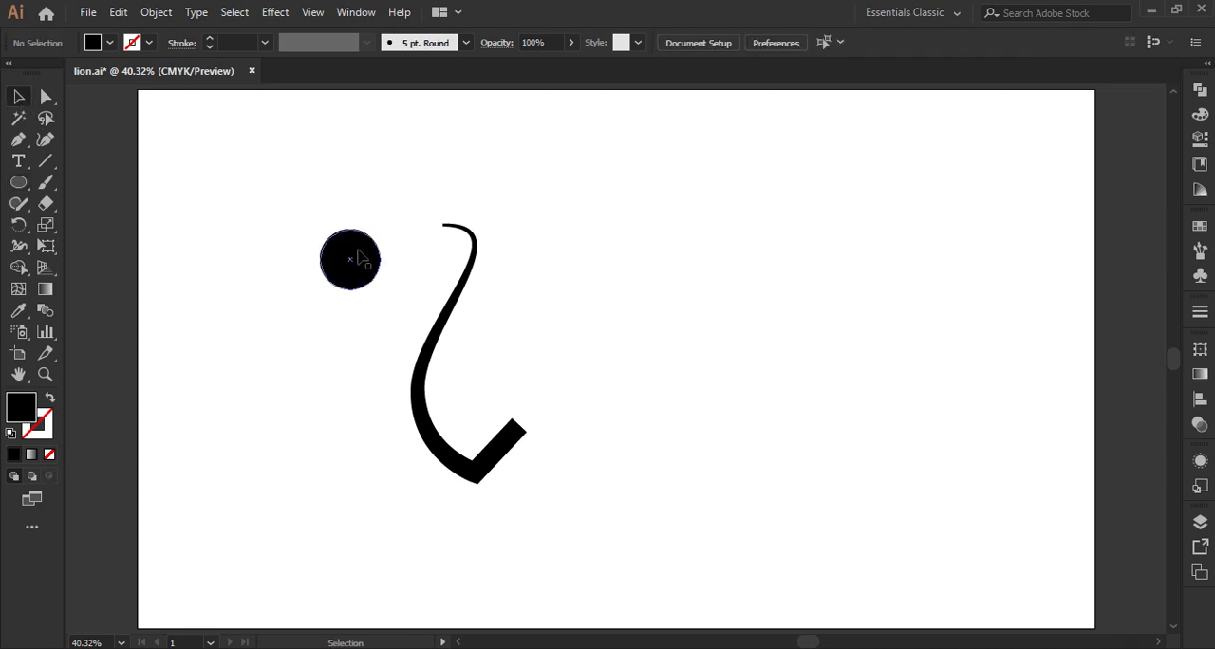
Step: Move the black circle onto the curve's upper end so its edge lines up with the curve's outer bend
left_click_drag(352, 258, 456, 247)
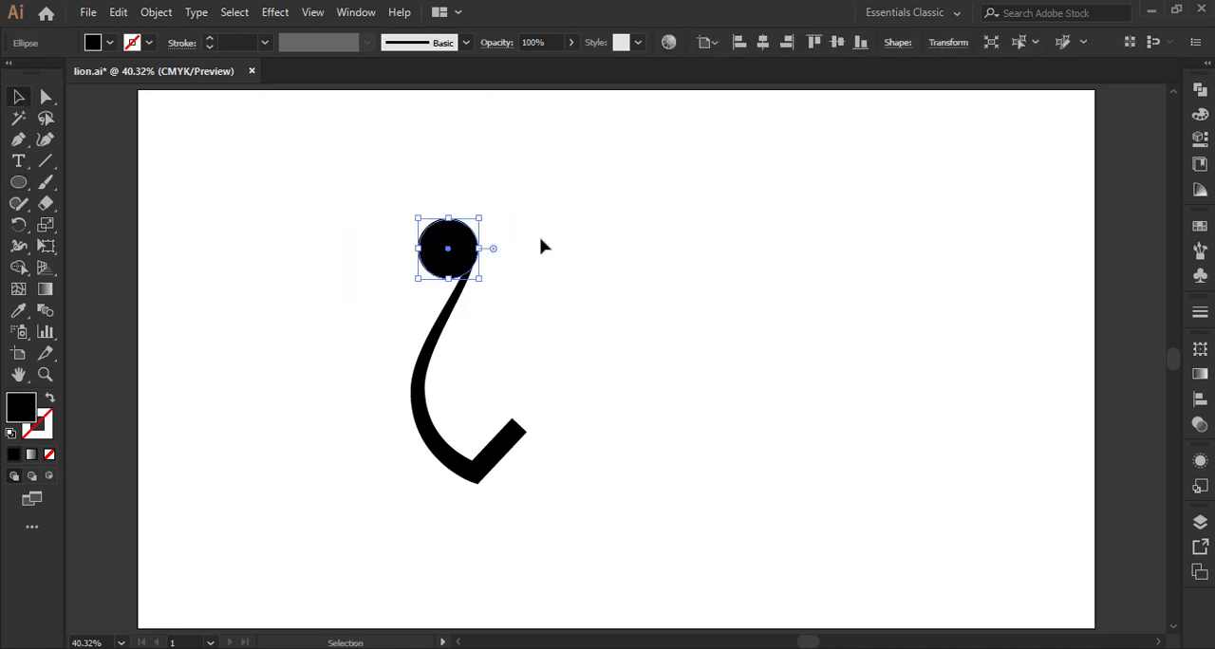
left_click(542, 244)
left_click_drag(387, 195, 532, 319)
left_click(583, 264)
left_click(442, 250)
left_click(572, 266)
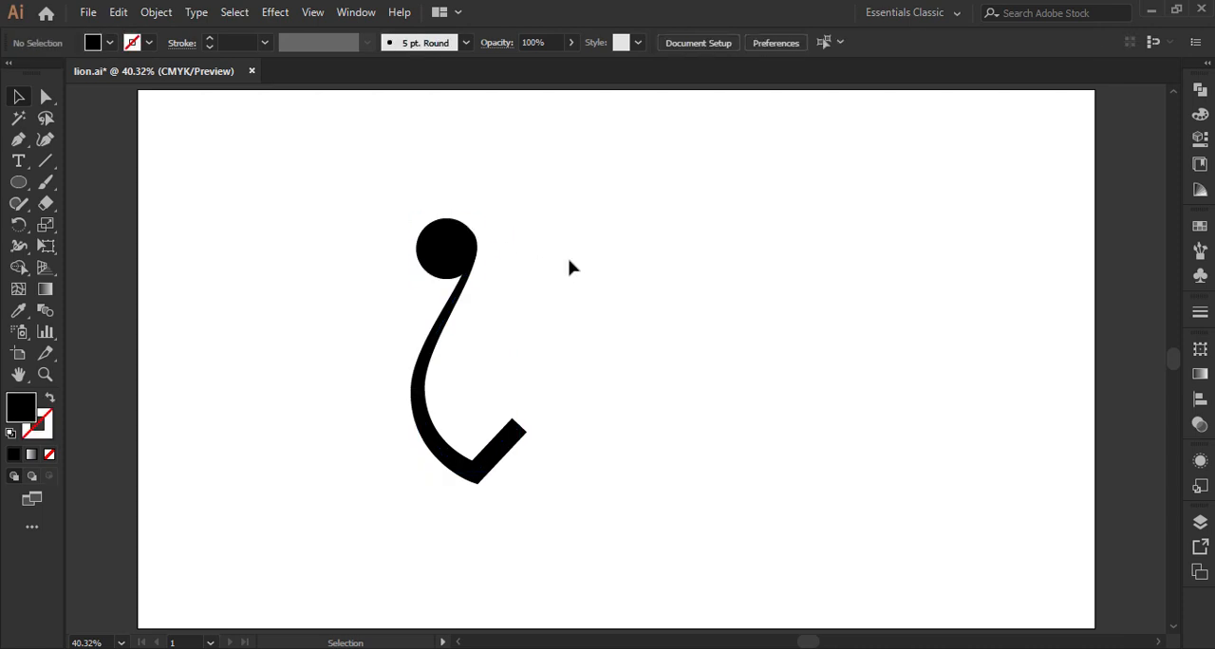
left_click(446, 253)
left_click(551, 273)
Step: Draw a smaller circle centred inside the black circle and select both circles together
left_click(21, 186)
left_click_drag(290, 262, 446, 249)
key("v")
left_click(183, 353)
left_click(312, 321)
left_click(448, 249)
left_click(383, 250)
left_click(420, 253)
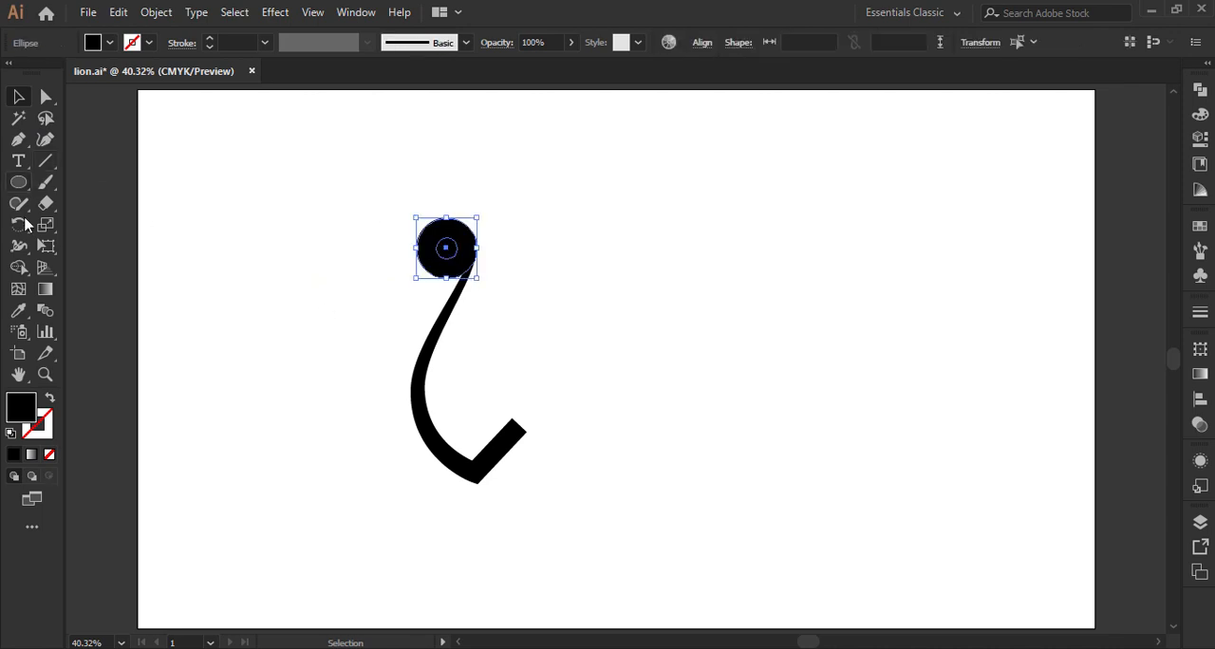
Step: Cut the small inner circle out of the large one with the Shape Builder to form a ring
left_click(18, 266)
left_click(446, 248, "alt")
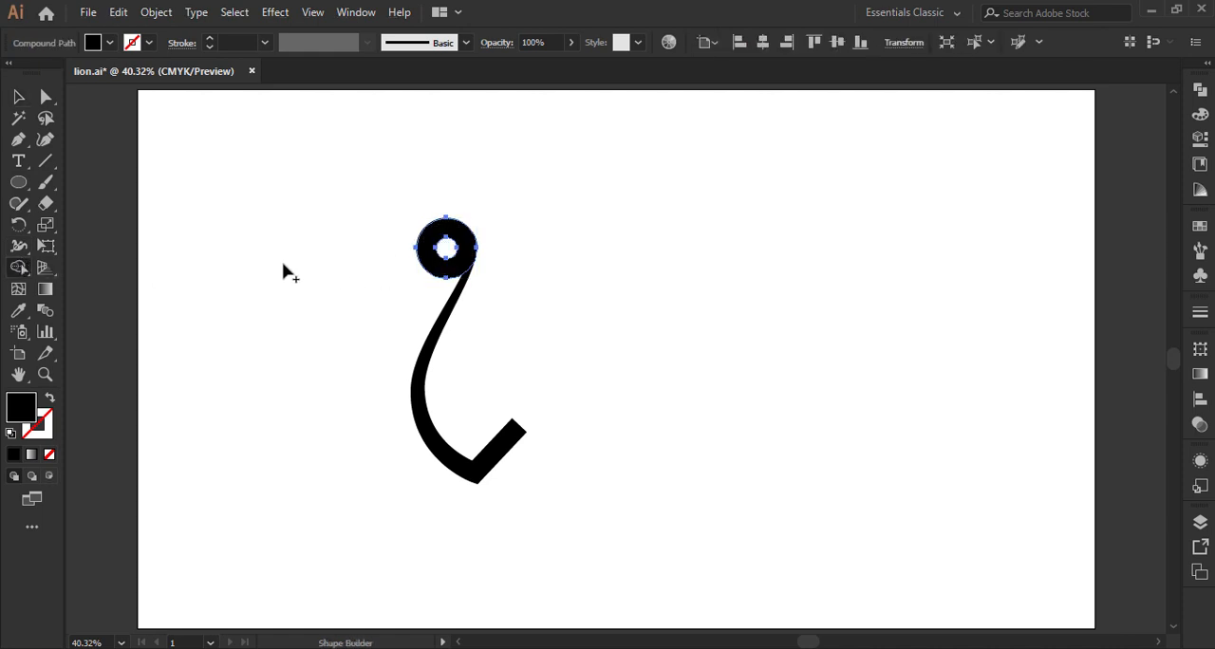
left_click(18, 96)
left_click(217, 255)
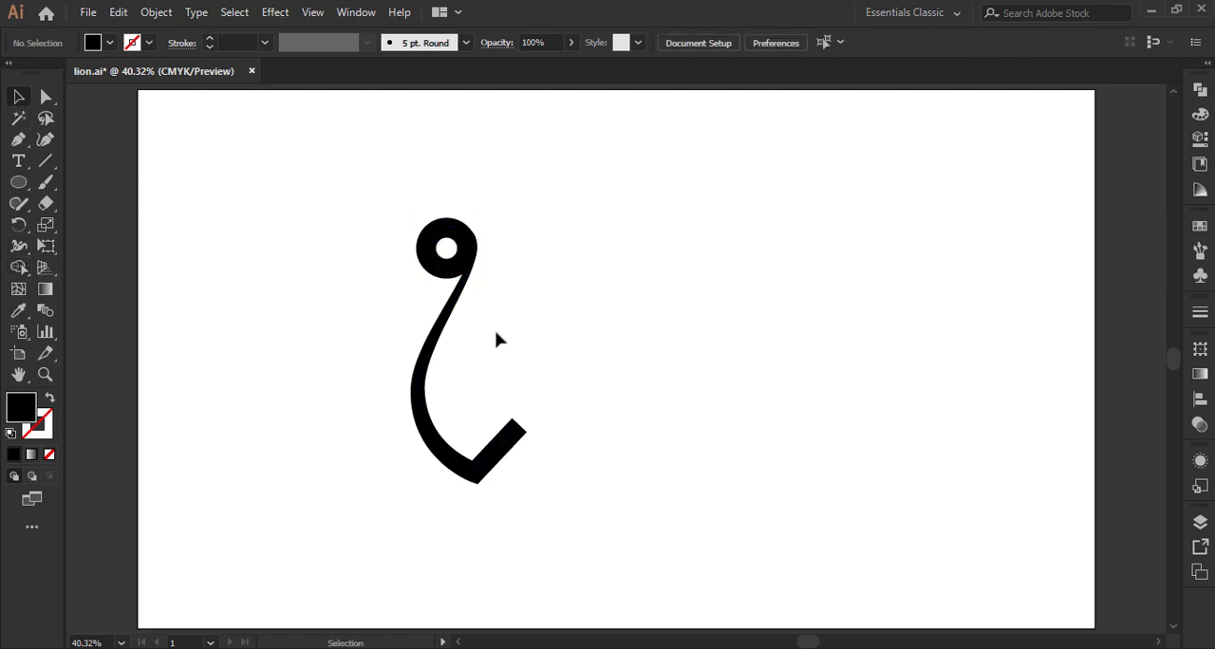
Step: Expand the curved stroke's appearance and unite it with the ring into one shape
left_click(456, 305)
left_click(156, 13)
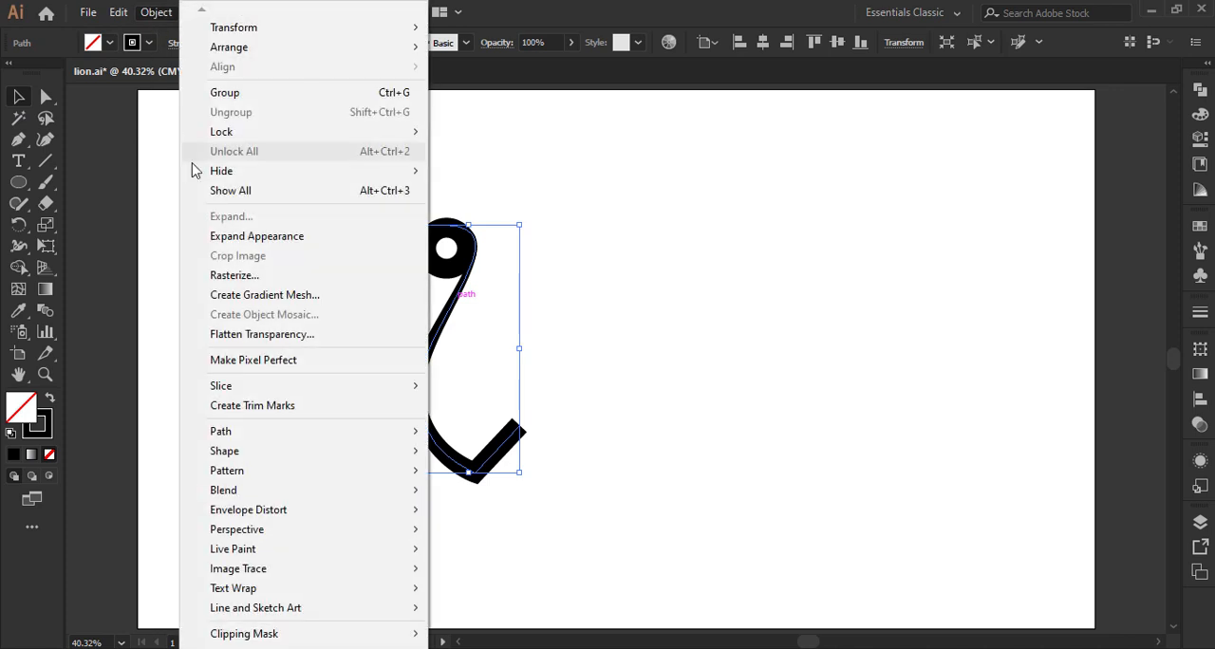
left_click(226, 237)
left_click_drag(370, 180, 513, 313)
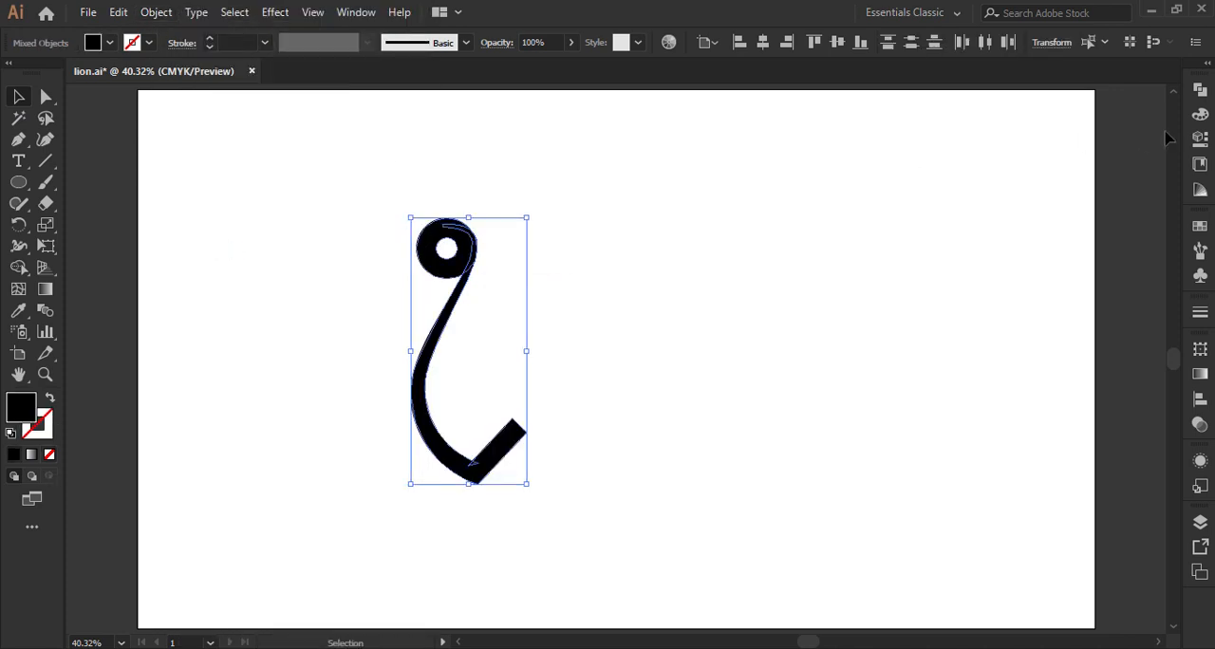
left_click(1199, 89)
left_click(991, 128)
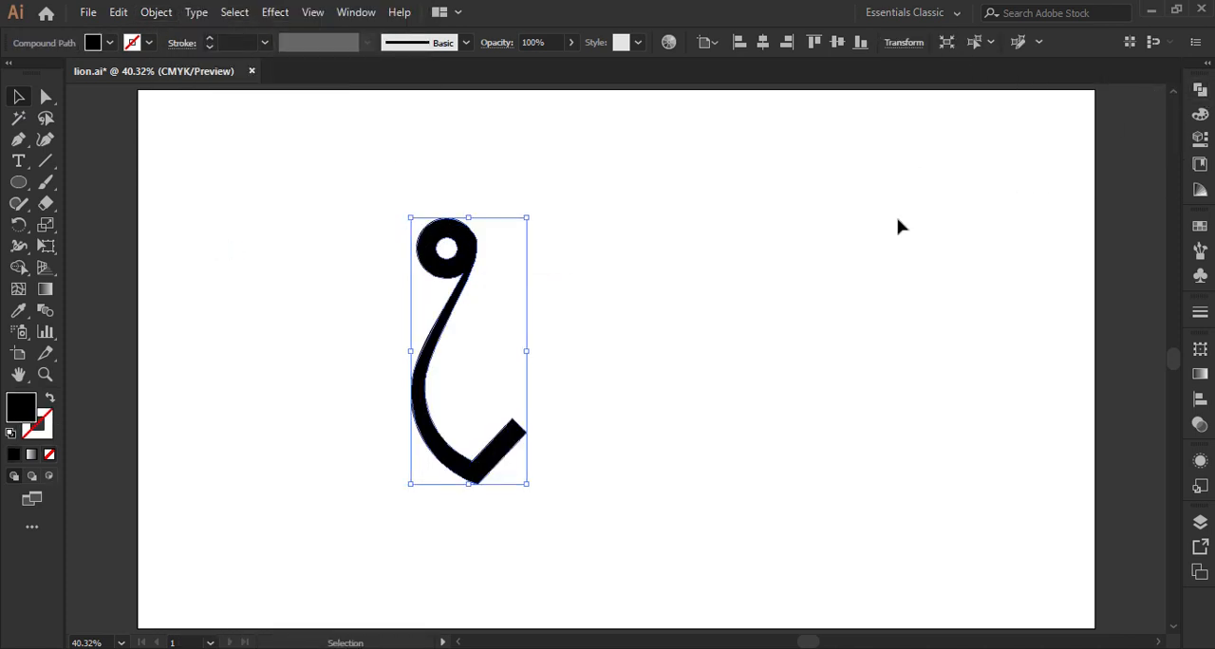
left_click(716, 272)
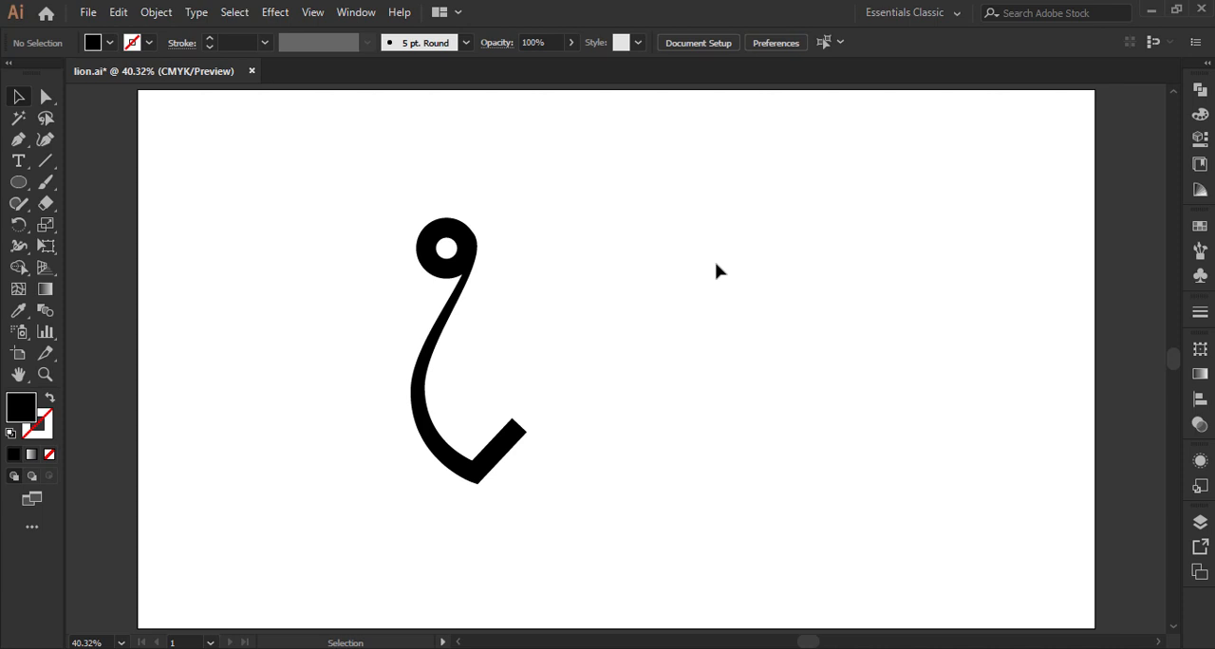
Step: Create a reflected copy of the combined shape across the vertical axis
right_click(470, 240)
mouse_move(594, 418)
left_click(770, 485)
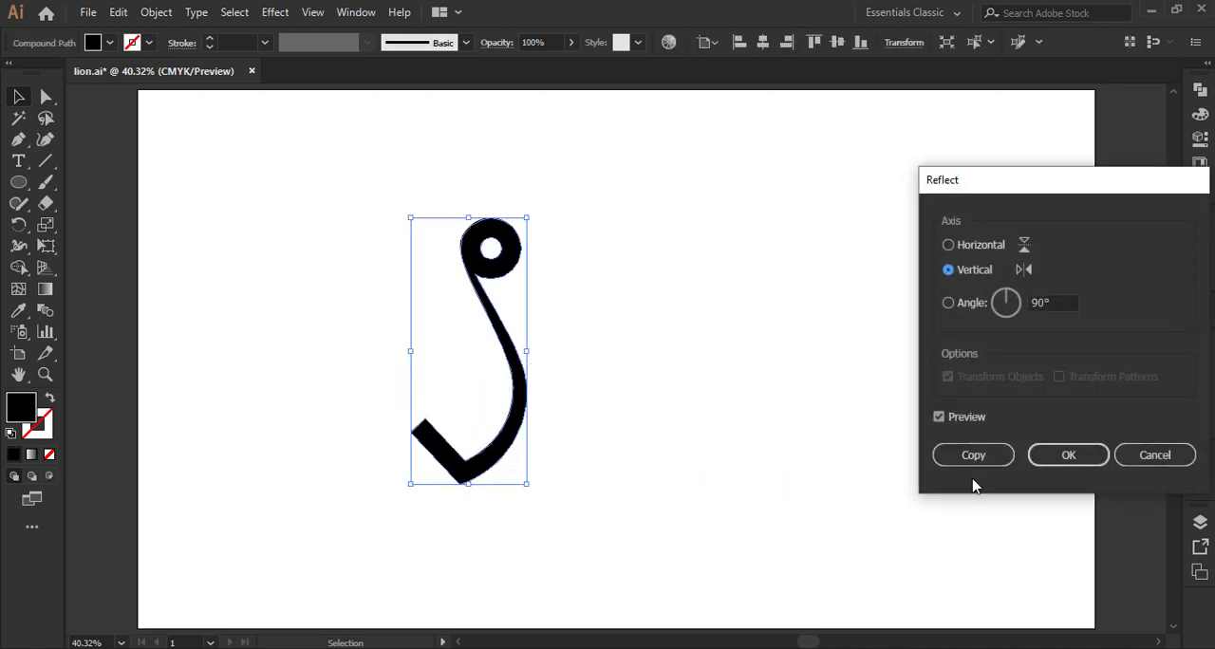
left_click(981, 458)
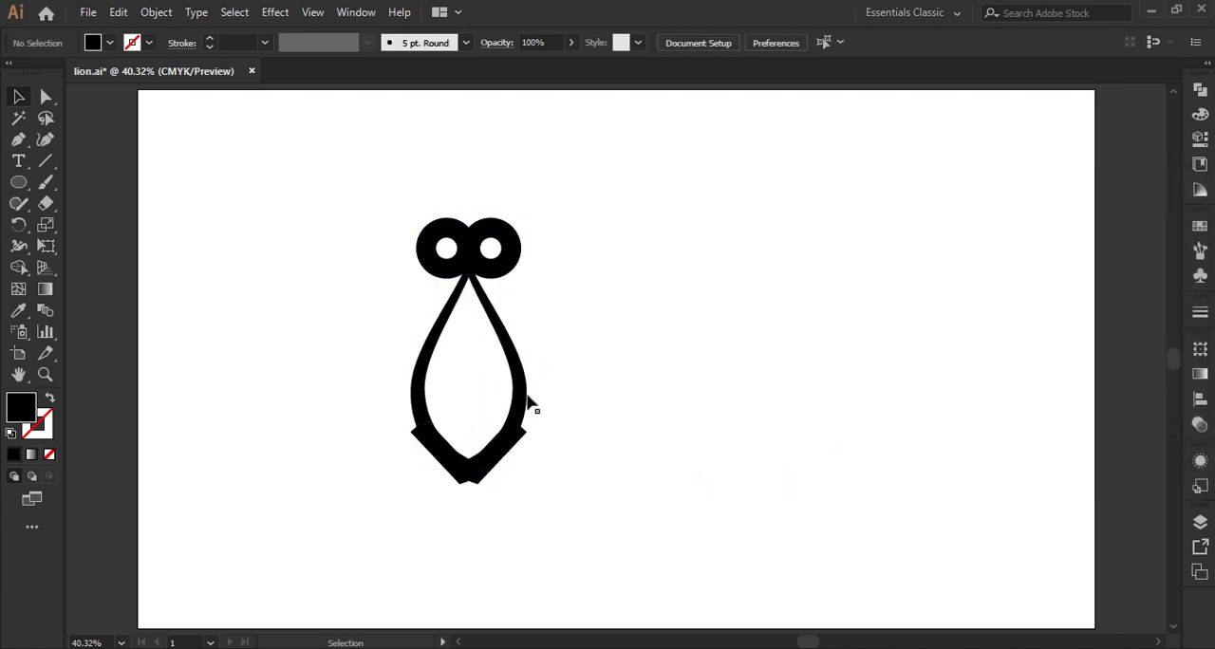
Step: Move the mirrored copy horizontally away from the original until their short diagonal ends overlap in a central peak
left_click_drag(529, 402, 596, 442)
left_click(613, 452)
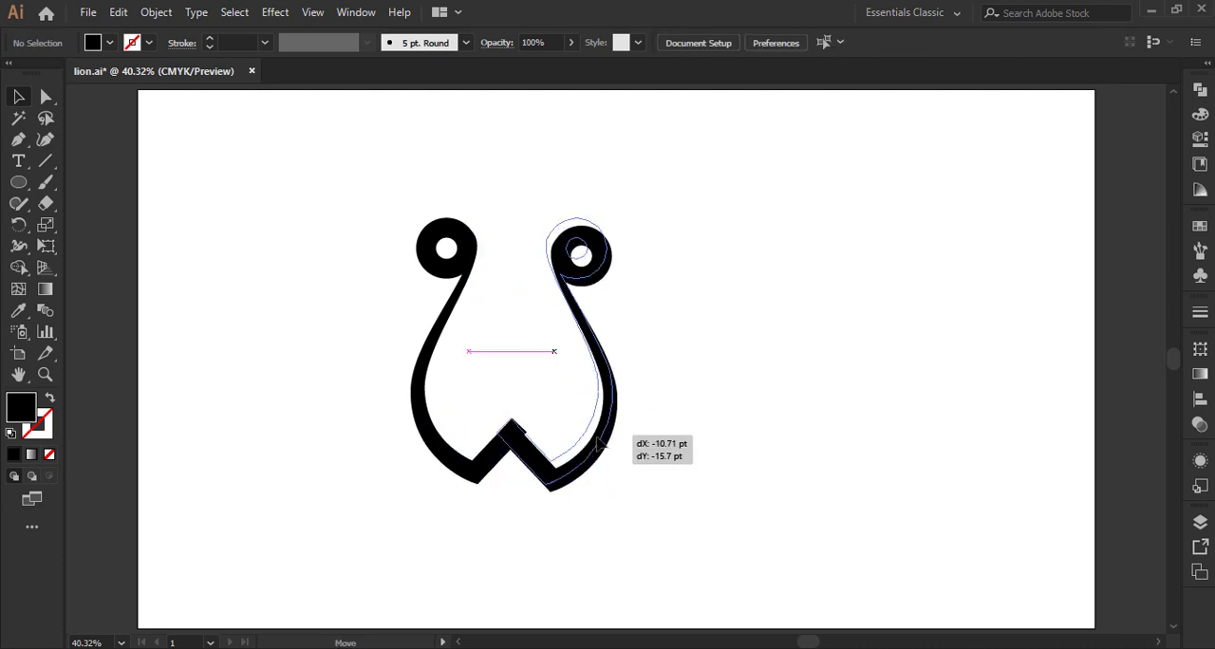
left_click(733, 356)
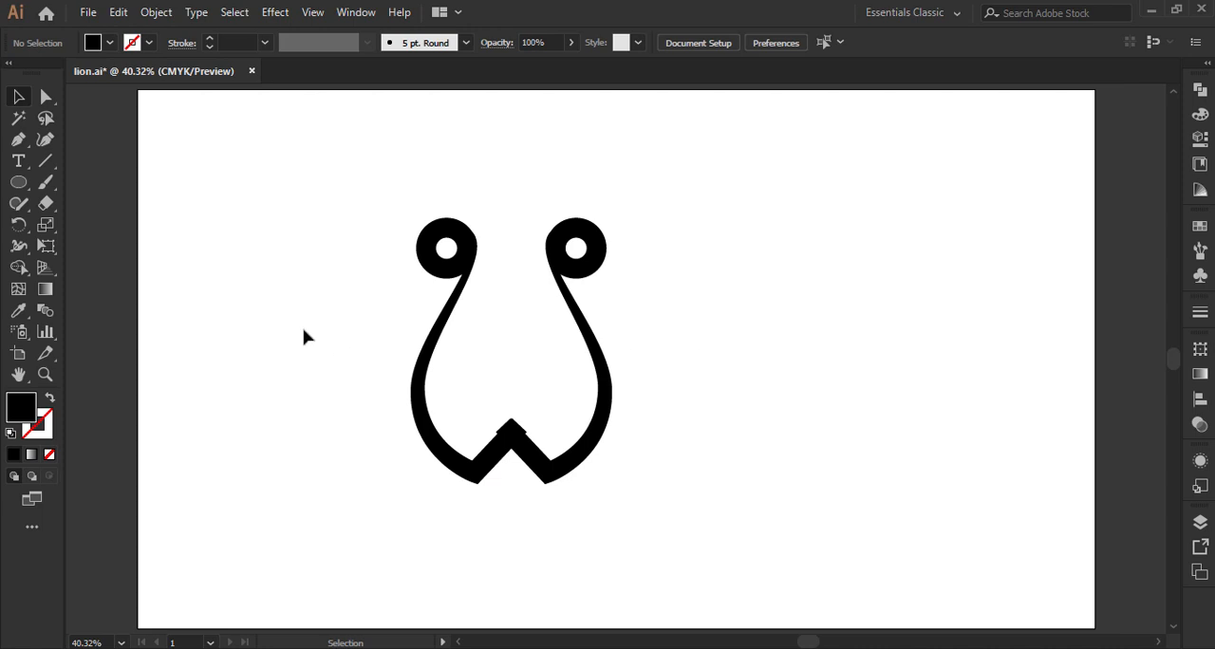
Step: Remove the two protruding slivers at the central peak with the Shape Builder, leaving a clean point
left_click(44, 377)
left_click_drag(475, 401, 545, 456)
key("v")
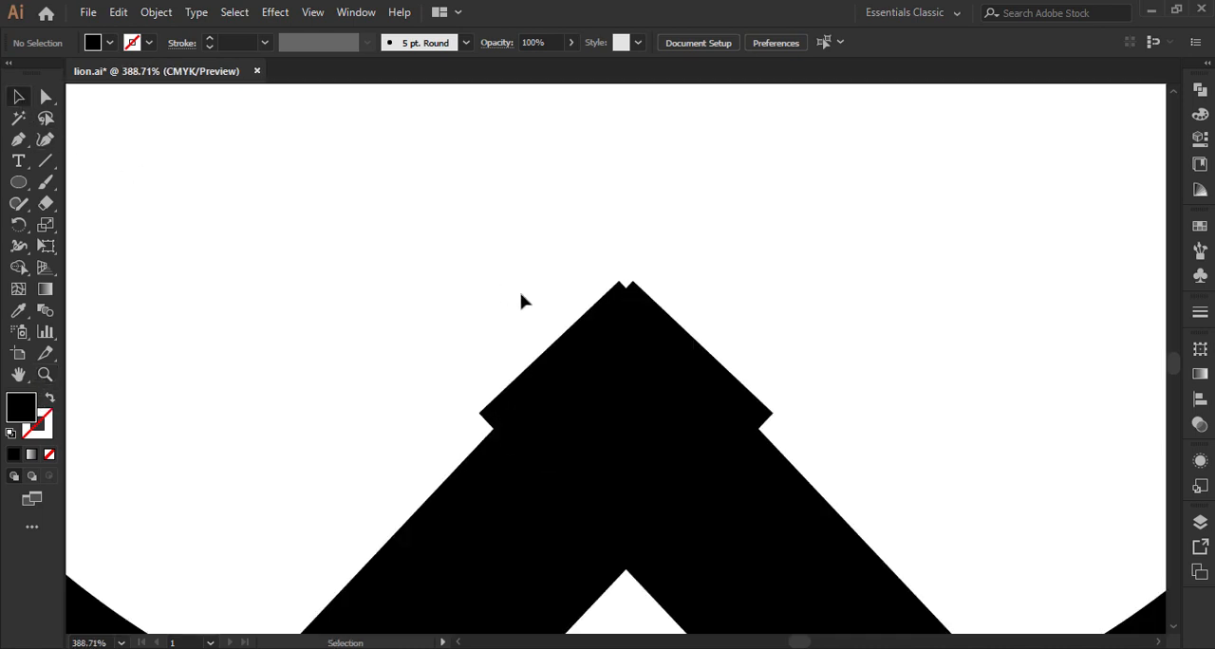
left_click_drag(466, 249, 749, 439)
left_click(18, 268)
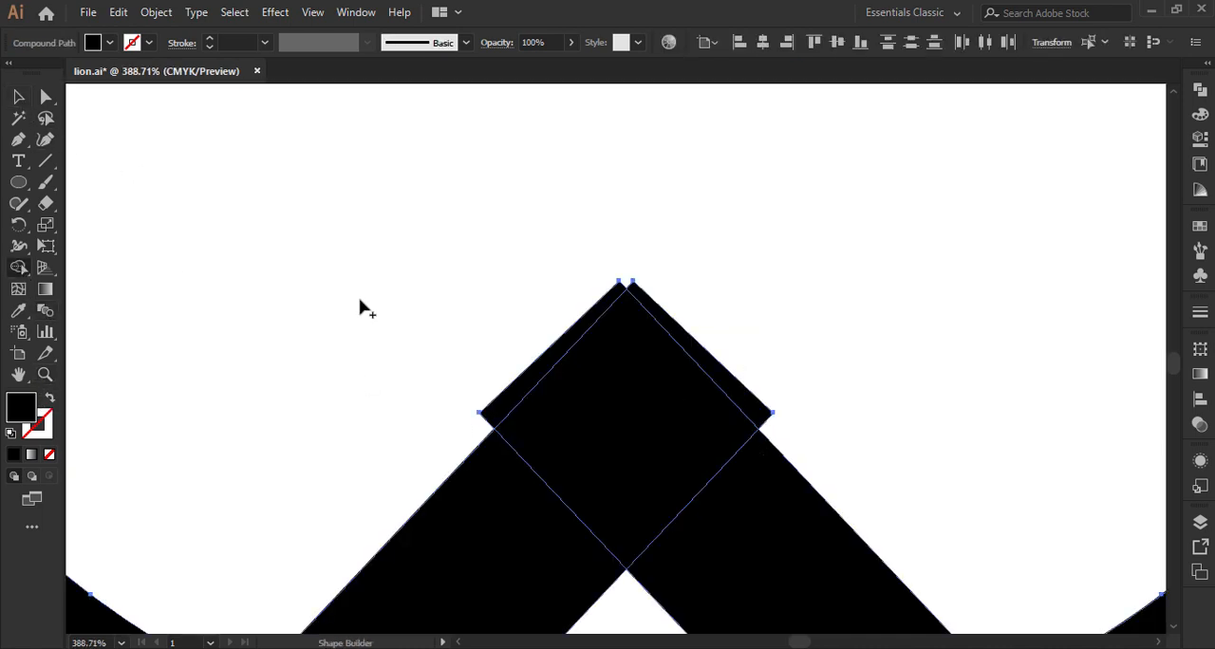
left_click(550, 347, "alt")
left_click(708, 351, "alt")
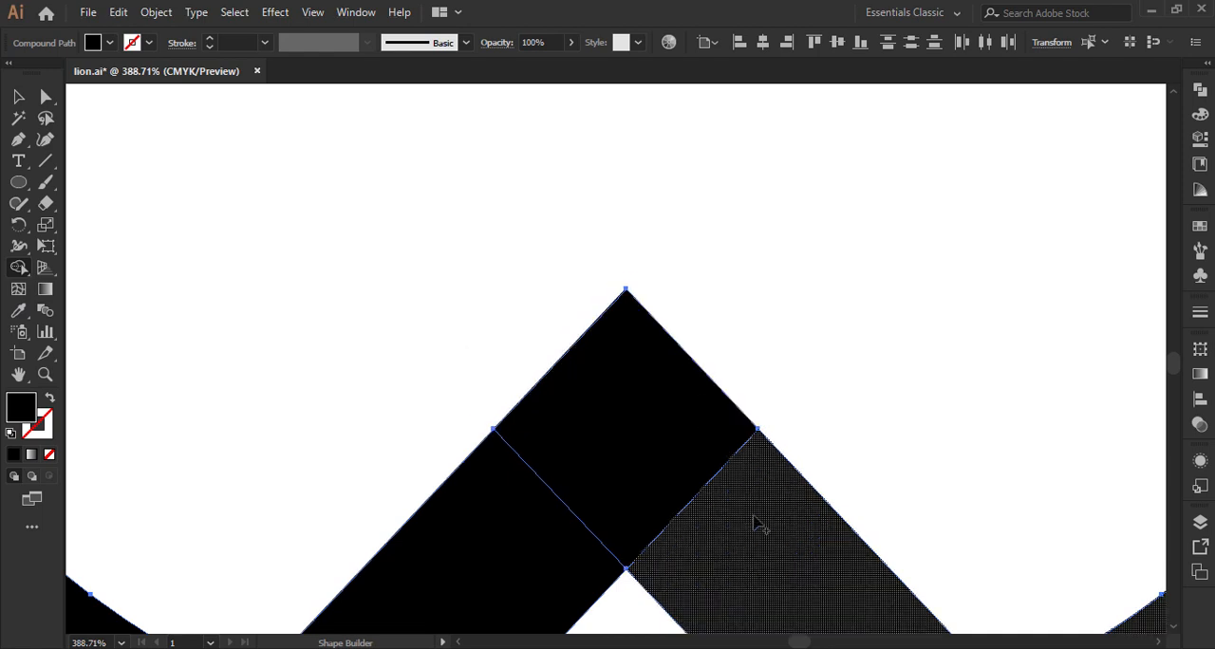
Step: Merge the two halves across the central peak with the Shape Builder and deselect the artwork
mouse_move(756, 523)
left_mouse_down()
mouse_move(616, 455)
mouse_move(534, 509)
left_mouse_up()
key("ctrl+0")
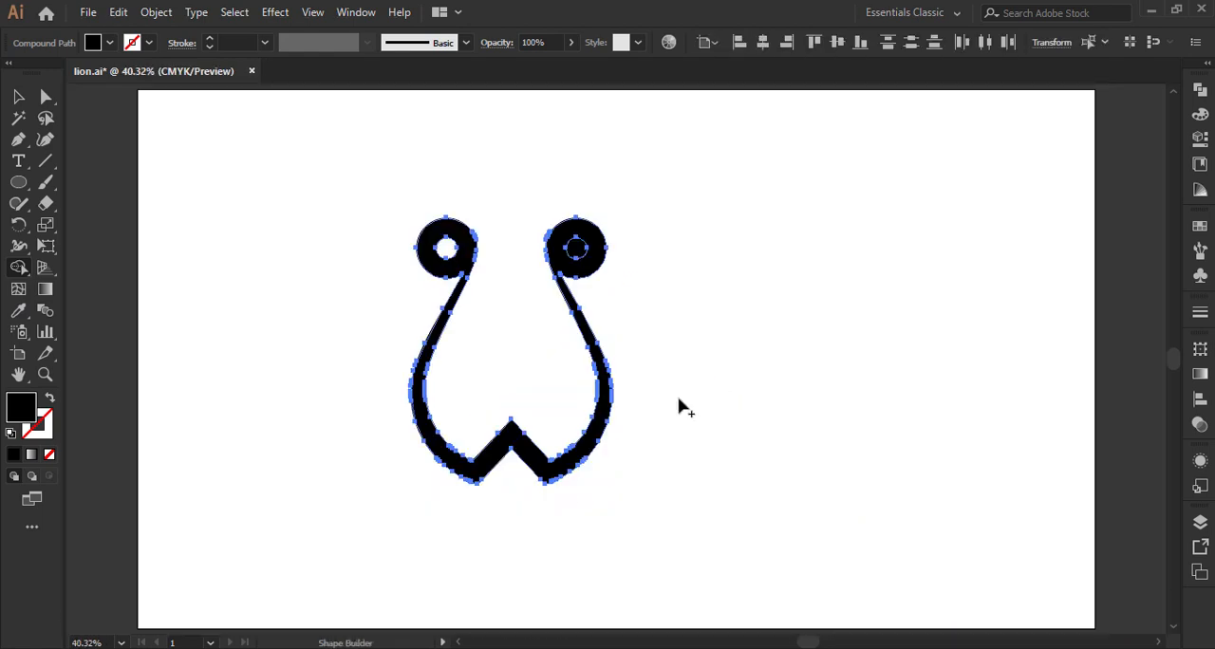
left_click(19, 95)
left_click(246, 271)
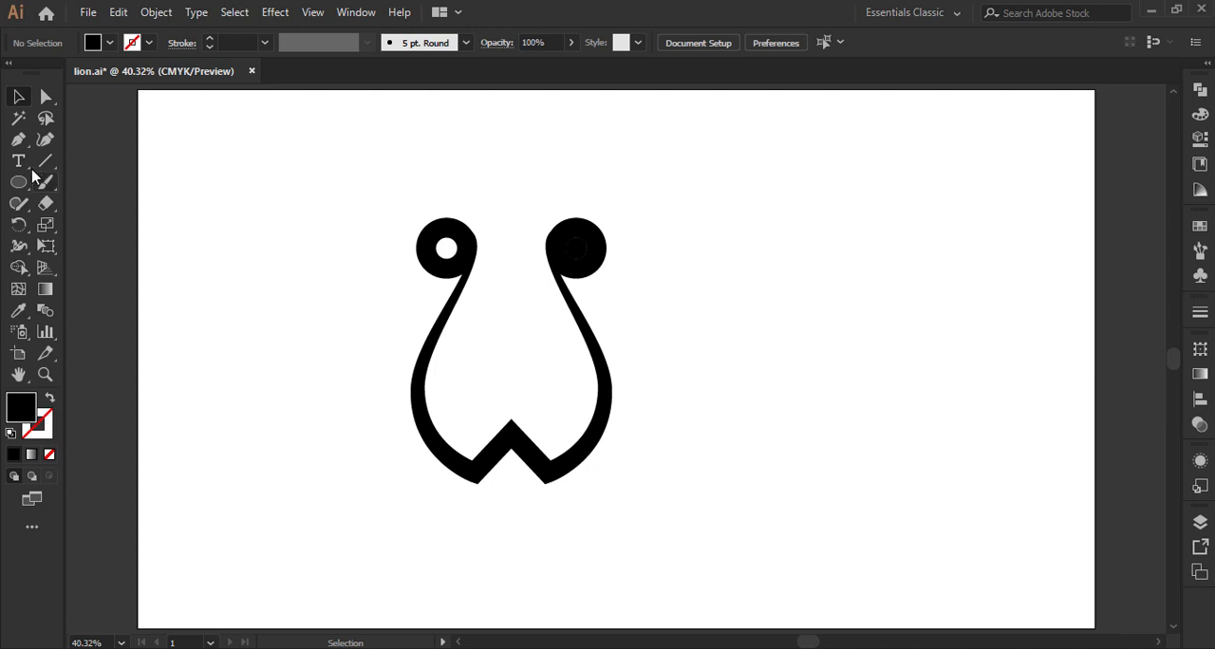
Step: Create a small black triangle to the side of the face with the Polygon tool
left_click_drag(19, 181, 109, 246)
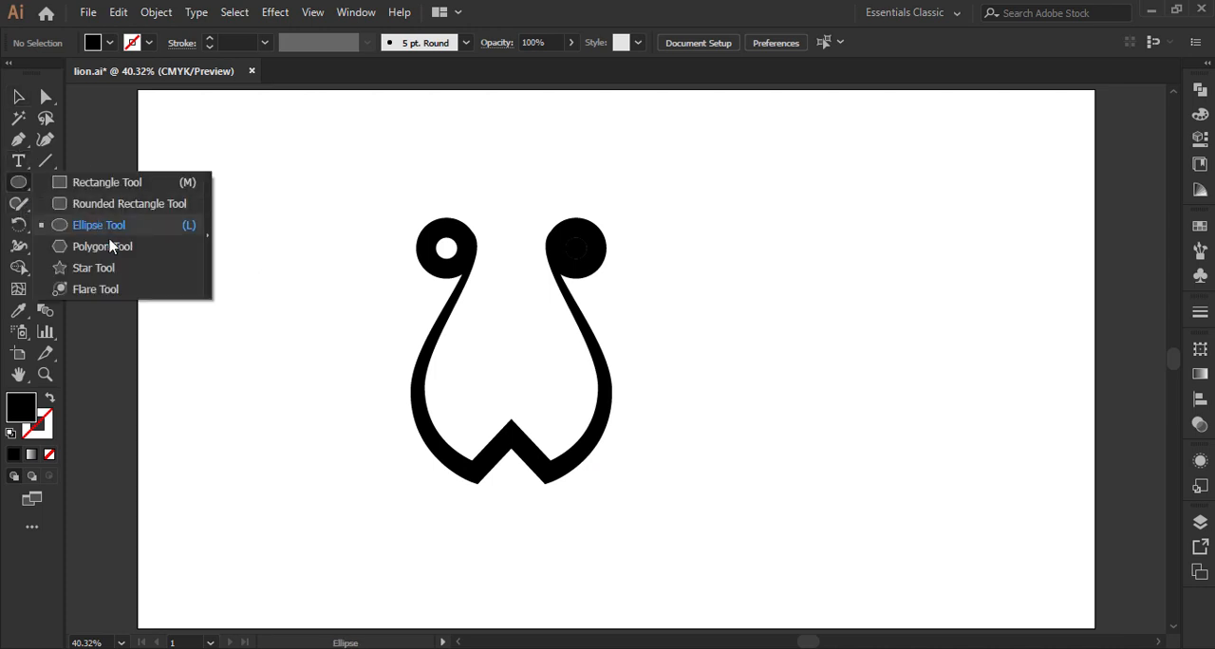
left_click(114, 252)
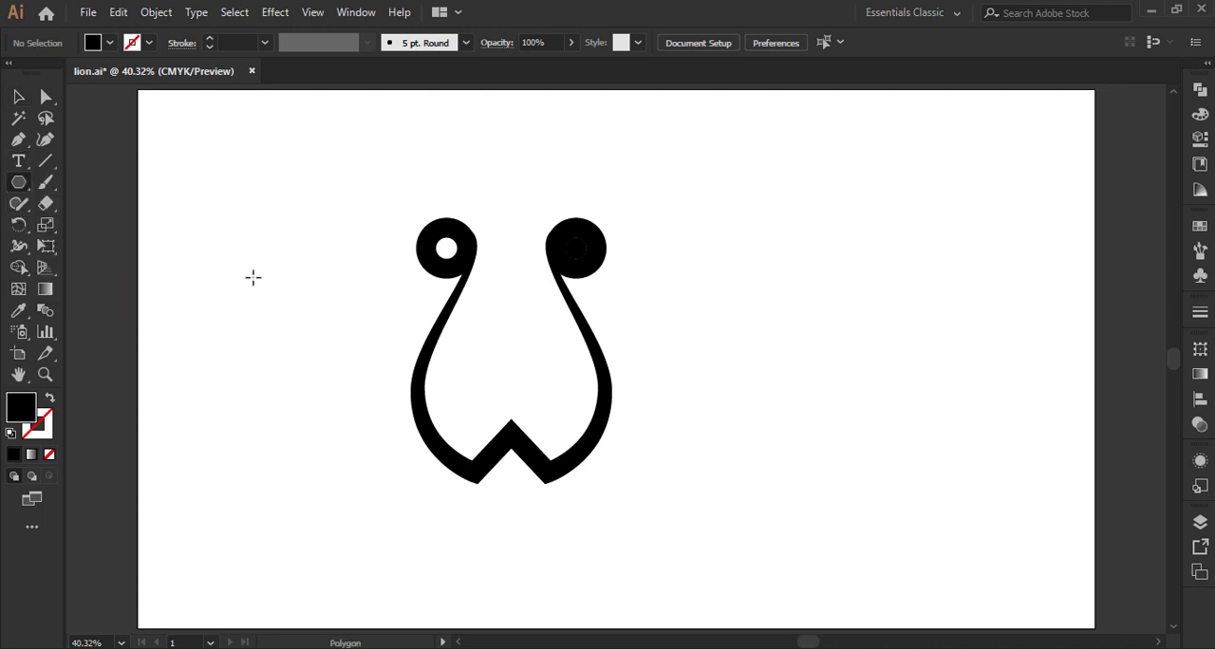
left_click(447, 323)
left_click(572, 363)
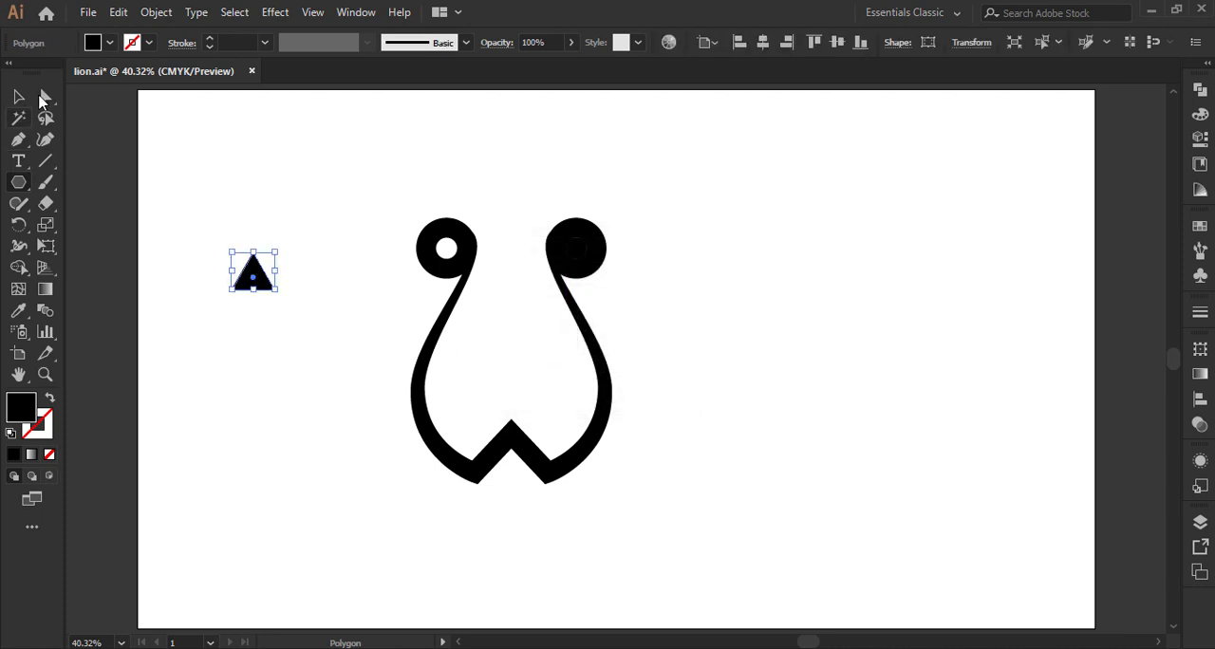
Step: Turn the triangle point-down, enlarge it, and centre it above the face's central peak as the nose
key("v")
left_click_drag(281, 249, 519, 368)
left_click(284, 279)
left_click(697, 336)
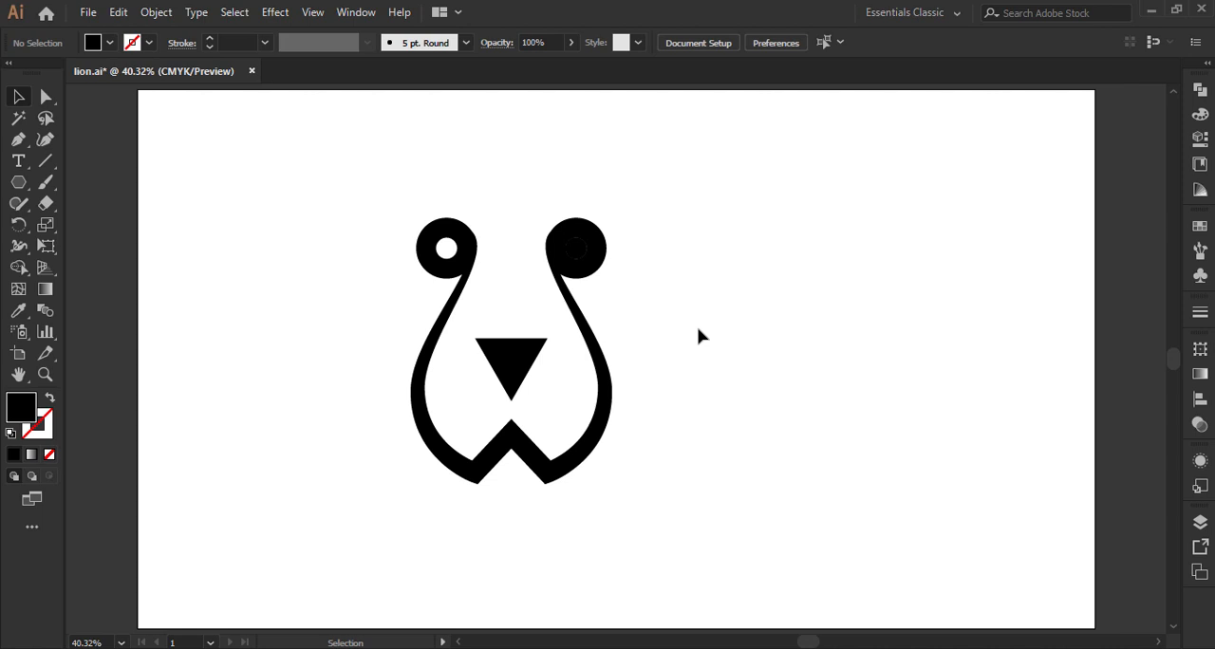
Step: Draw a straight vertical path from inside the nose triangle down into the central peak with the Pen tool
left_click(19, 140)
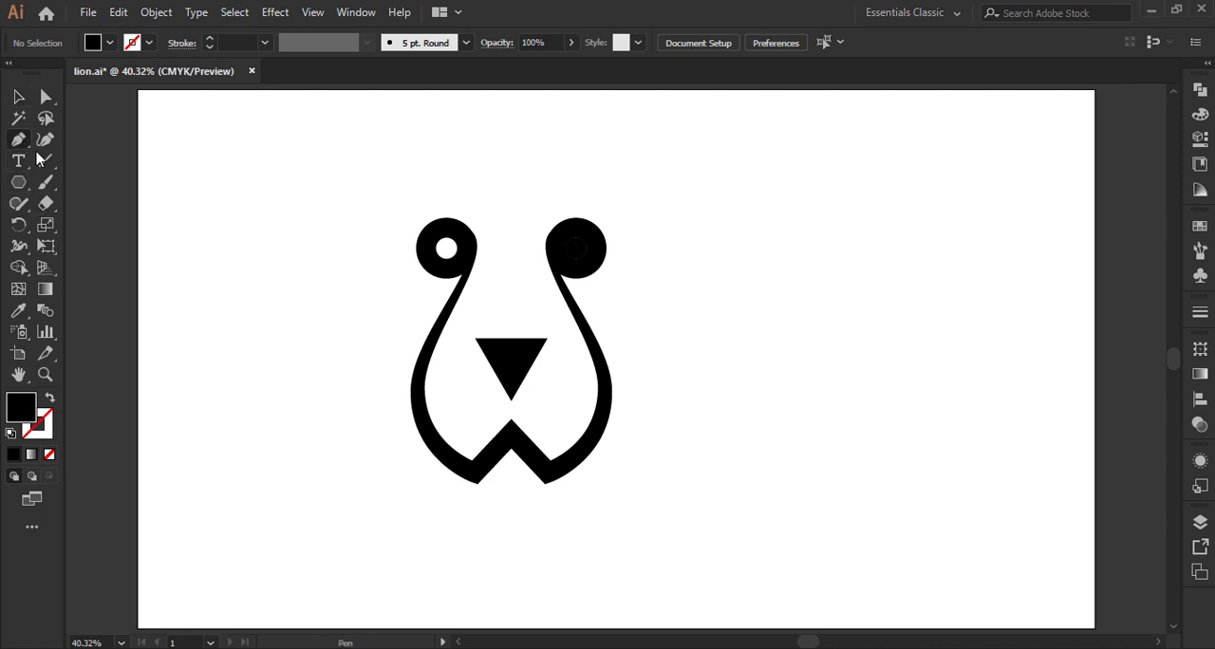
left_click(511, 359, "ctrl")
left_click(511, 358)
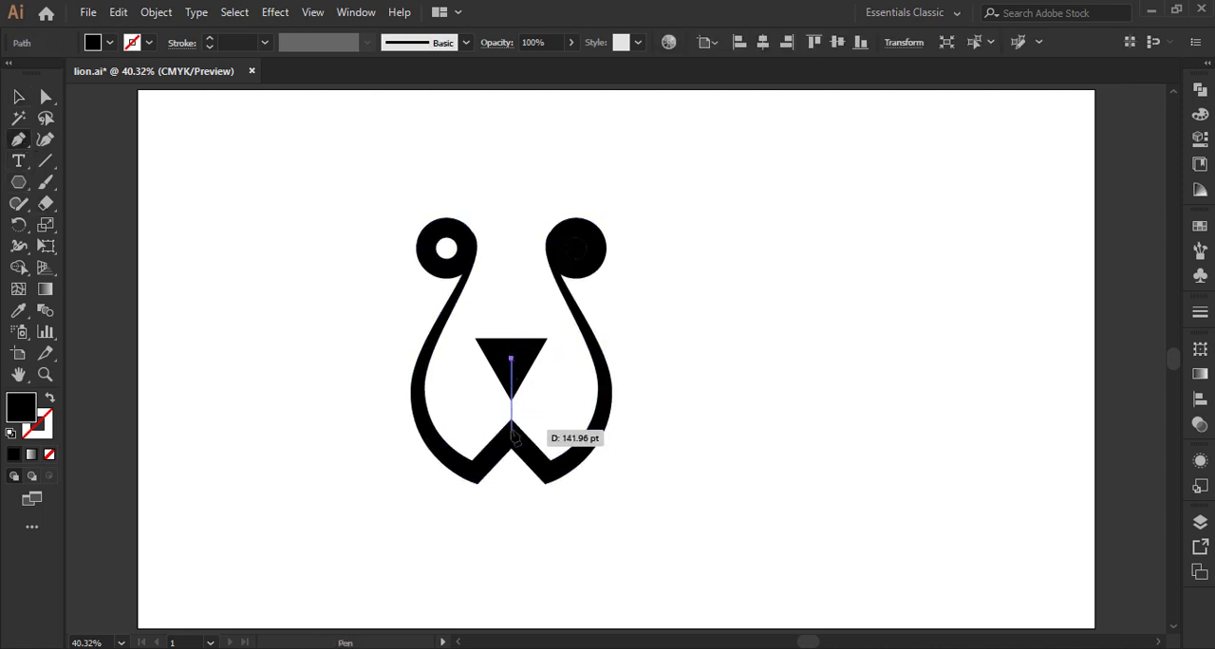
left_click(513, 434)
left_click(671, 401, "ctrl")
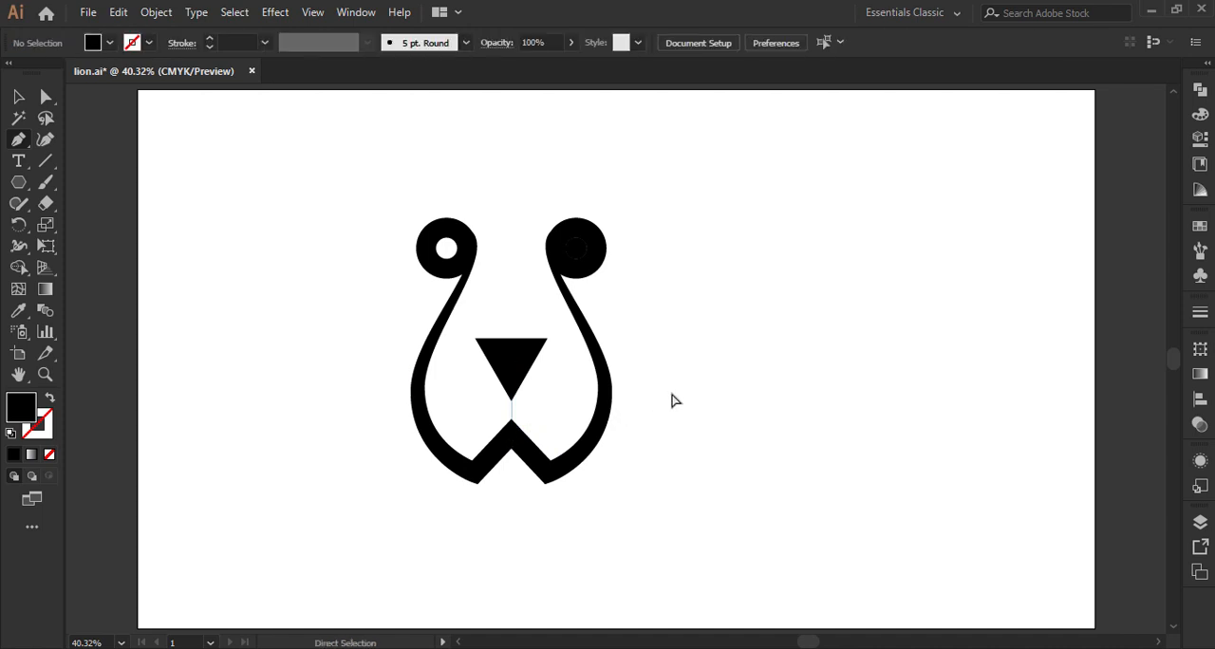
Step: Swap the vertical line's fill and stroke so it has a black stroke, and set the stroke weight to 30 pt
key("v")
left_click(512, 418)
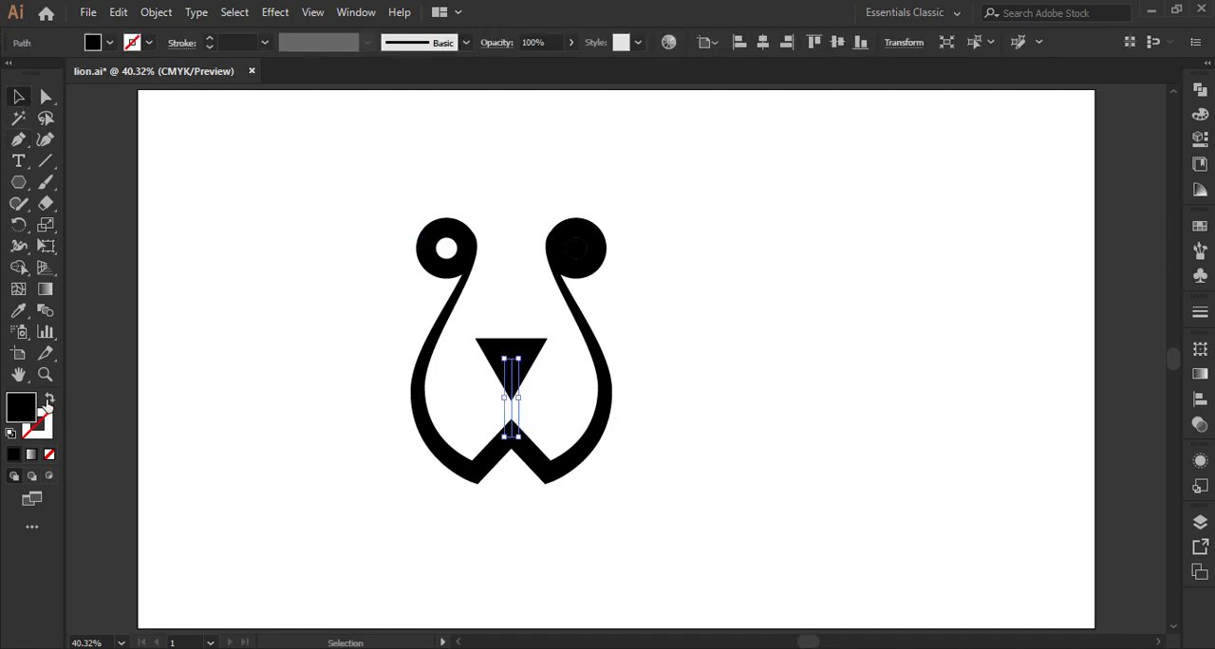
left_click(49, 398)
left_click(264, 44)
left_click(289, 413)
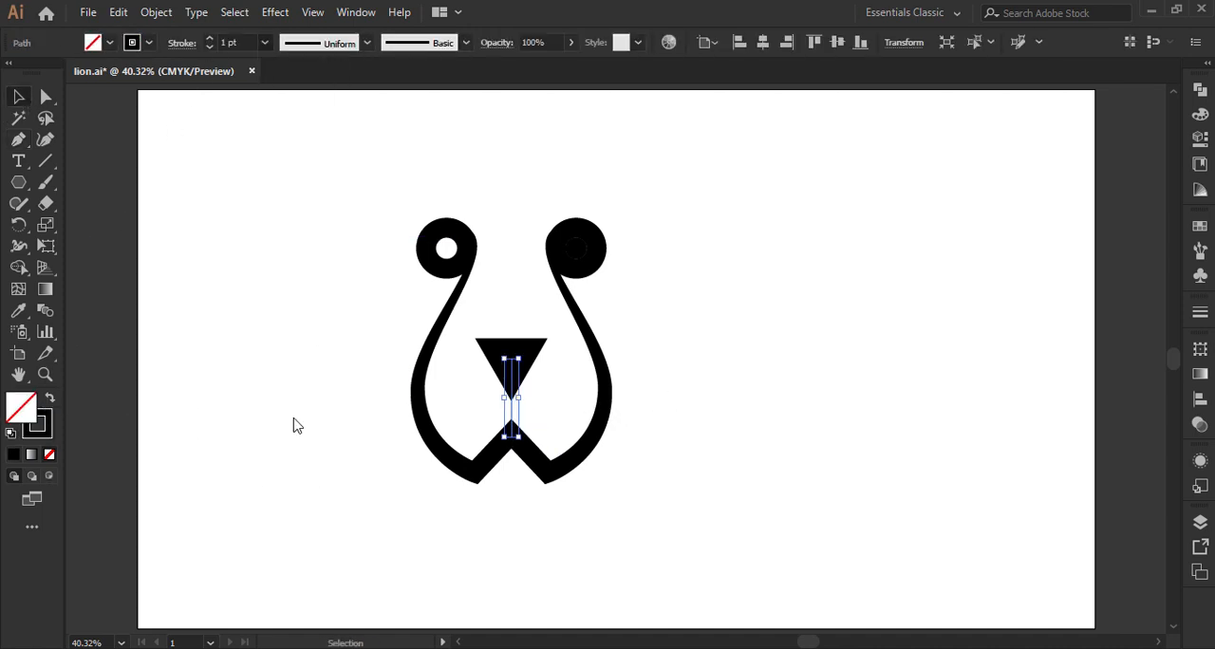
left_click(246, 44)
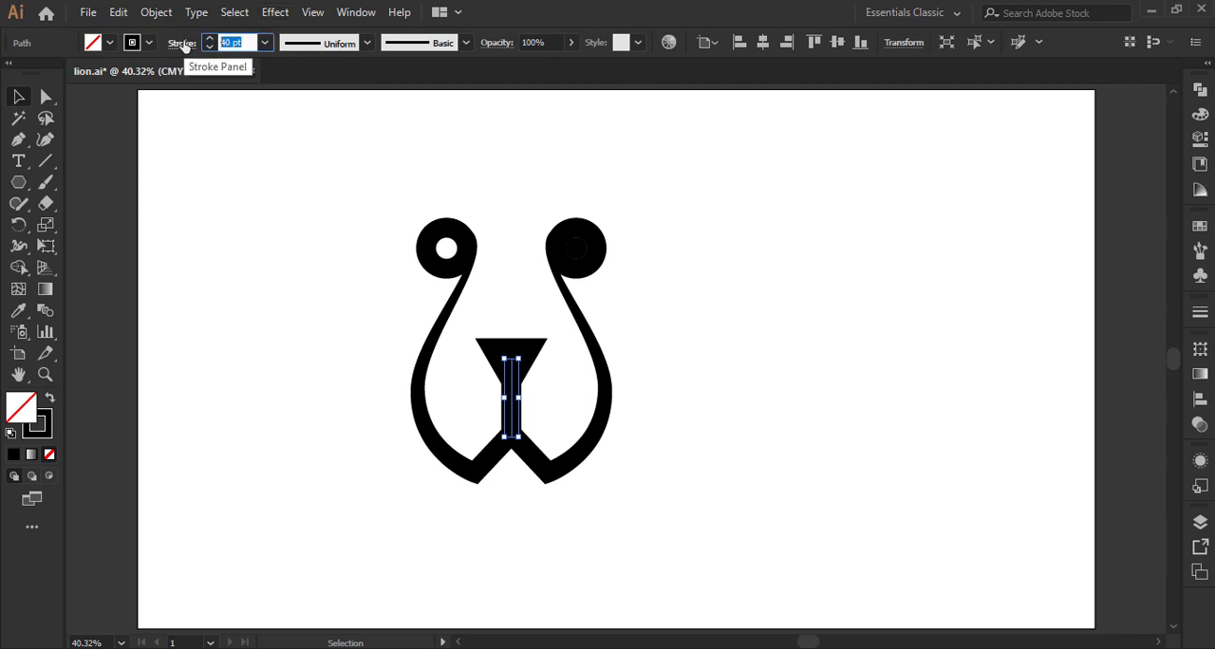
type("30")
key("Return")
Step: Expand the stroke of the vertical line into a filled shape and deselect it
left_click(156, 12)
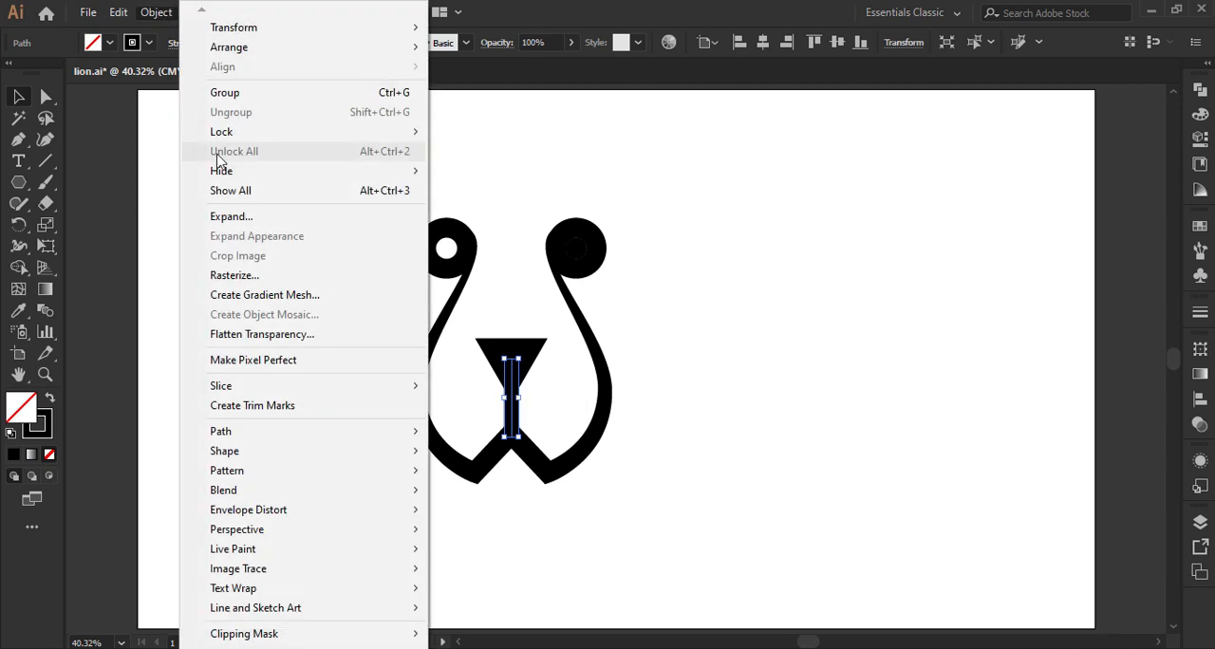
left_click(239, 220)
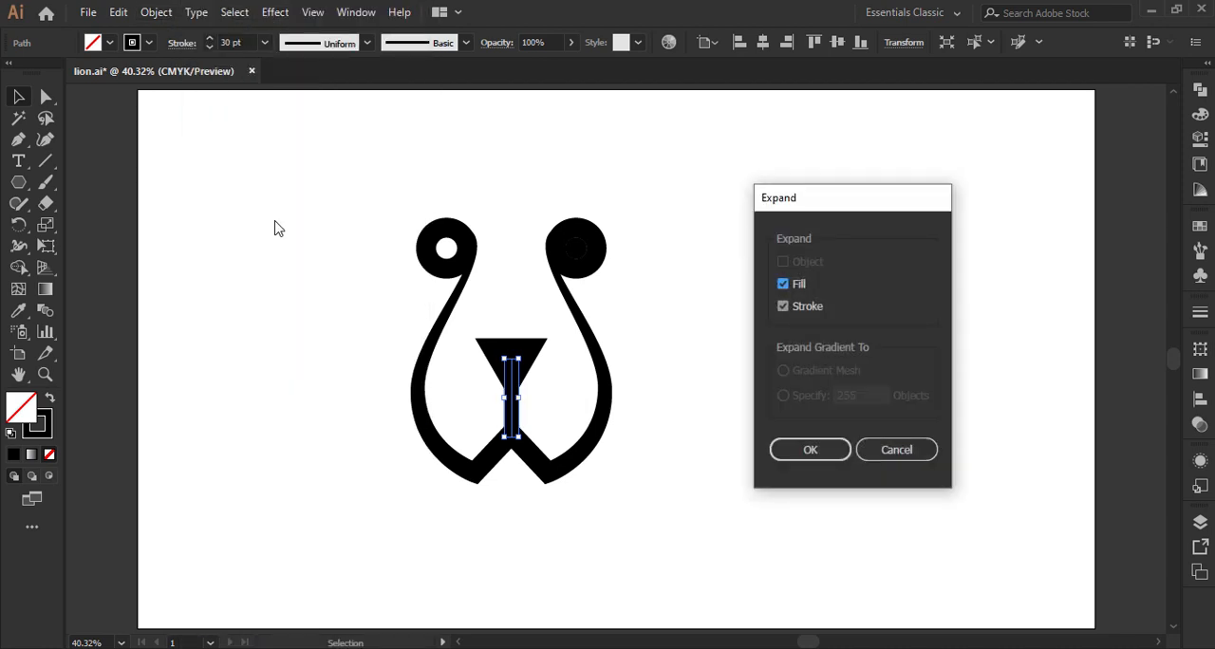
left_click(809, 449)
left_click(696, 409)
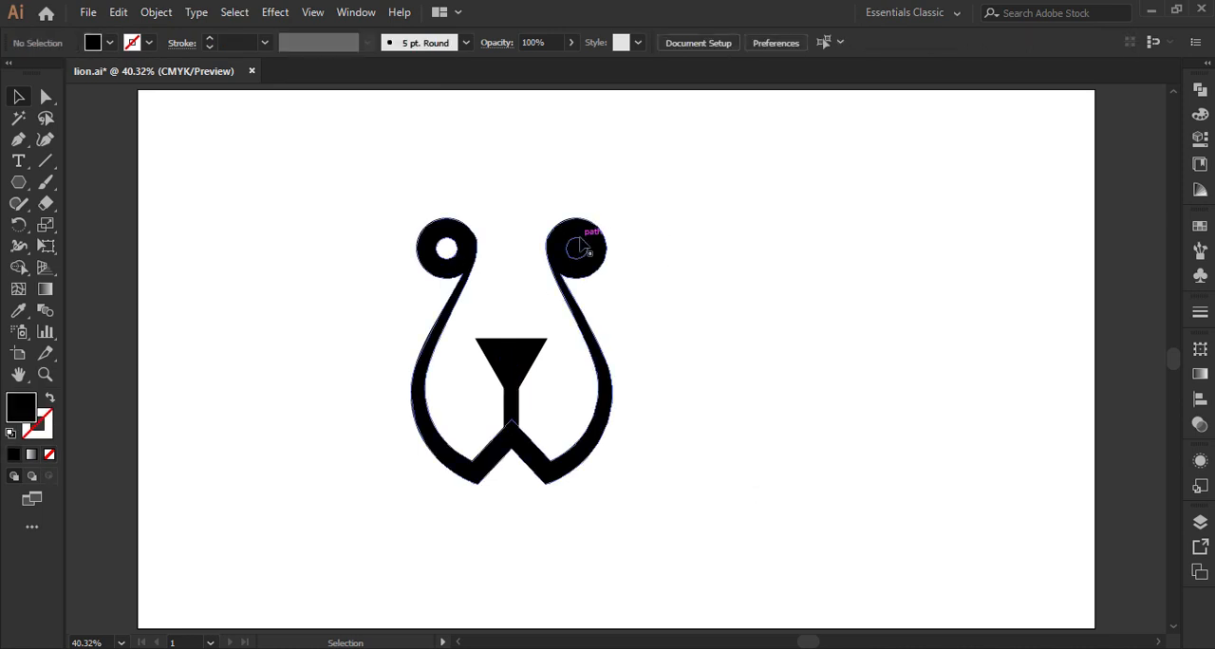
Step: Cut out the inner circle of the right-hand ring of the face with the Shape Builder
left_click(612, 277)
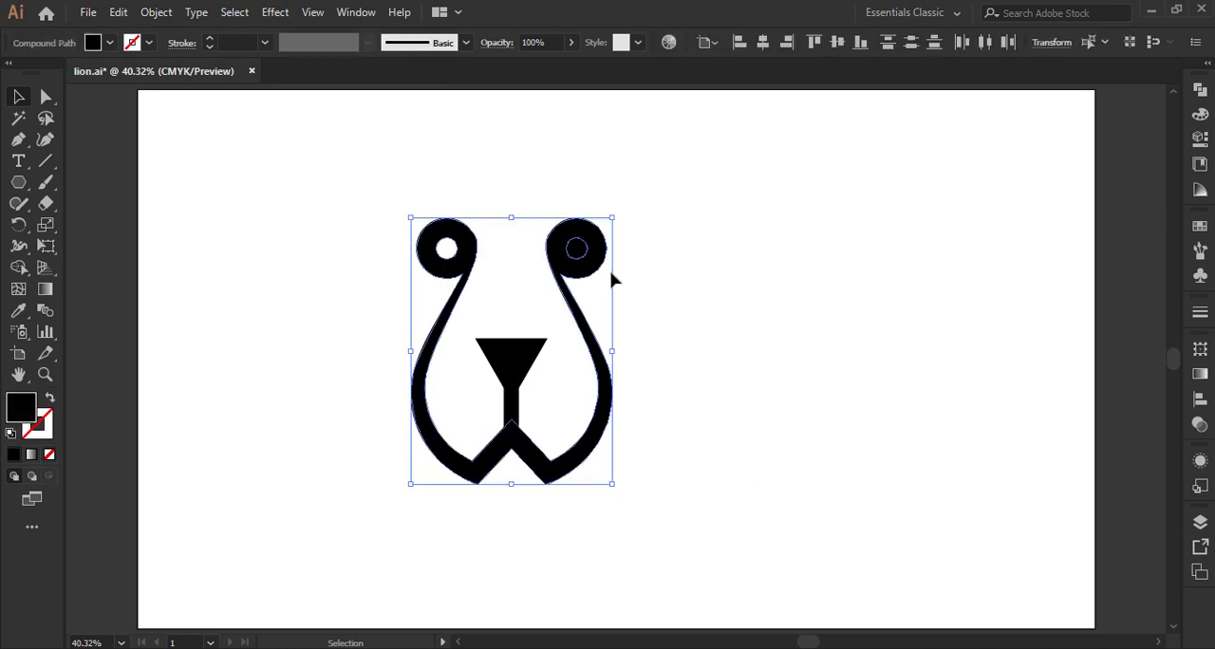
left_click(18, 271)
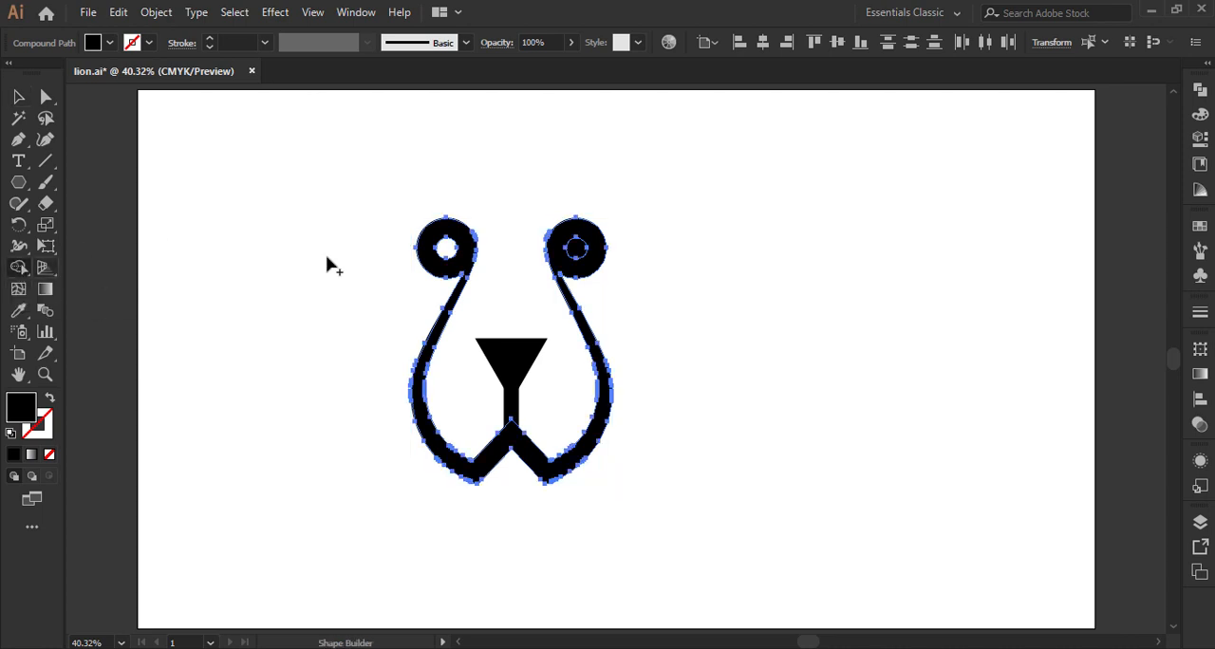
left_click(18, 97)
Step: Unite the nose, vertical bar and face outline into one shape with Pathfinder, and deselect it
left_click_drag(368, 311, 642, 487)
left_click(1199, 88)
left_click(992, 129)
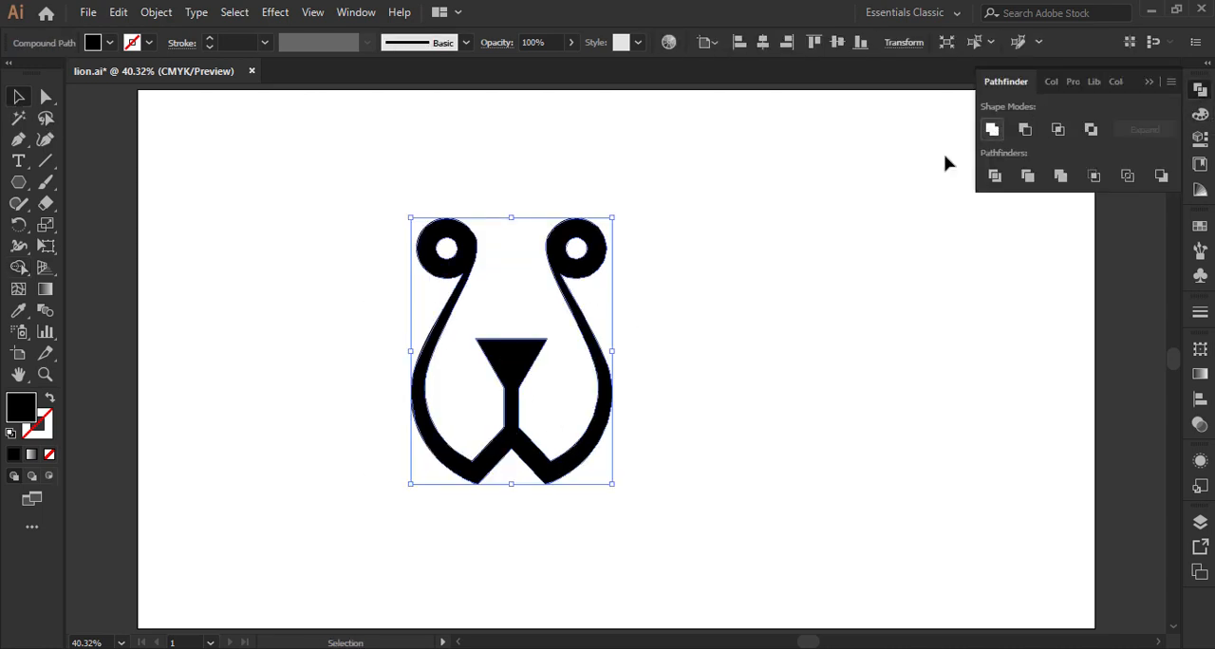
left_click(749, 221)
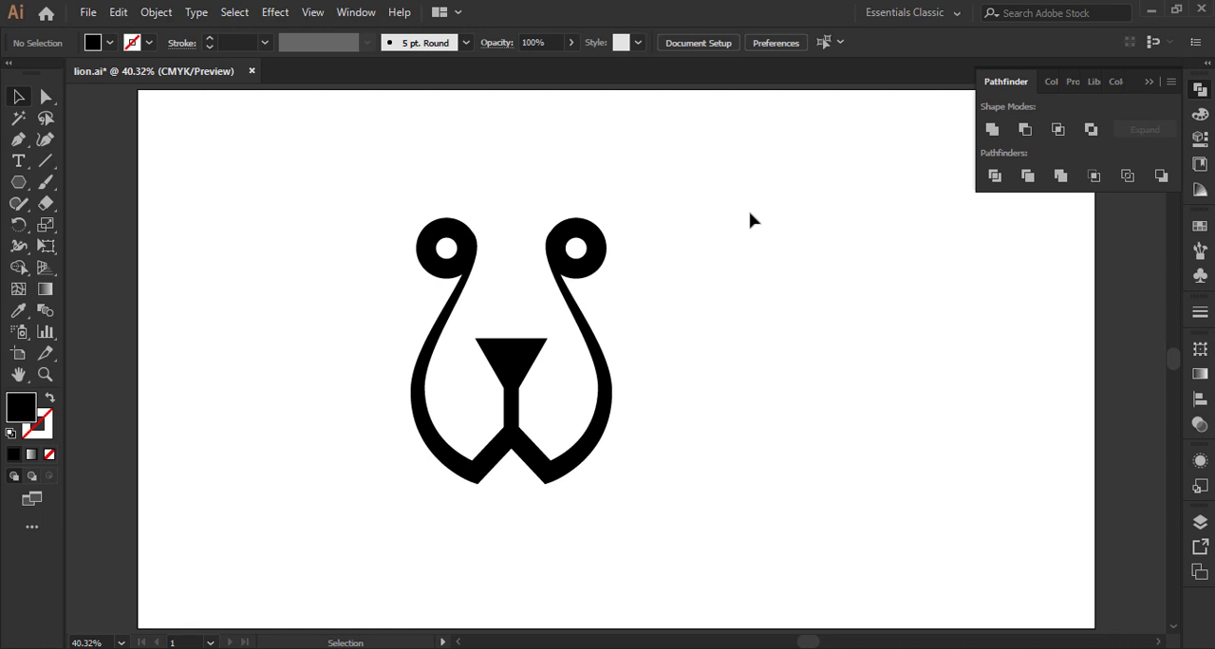
left_click(1149, 83)
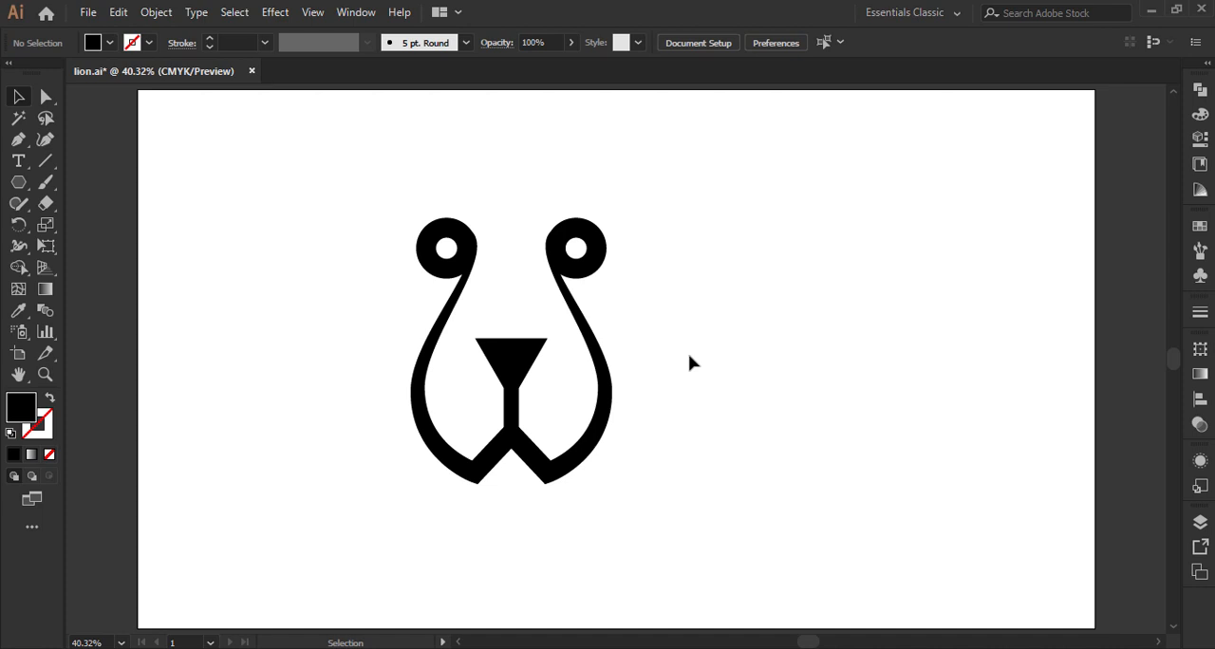
Step: Draw a small black ellipse to the left of the face and delete its top anchor point, leaving the lower half
left_click_drag(18, 189, 89, 226)
left_click_drag(226, 243, 293, 289)
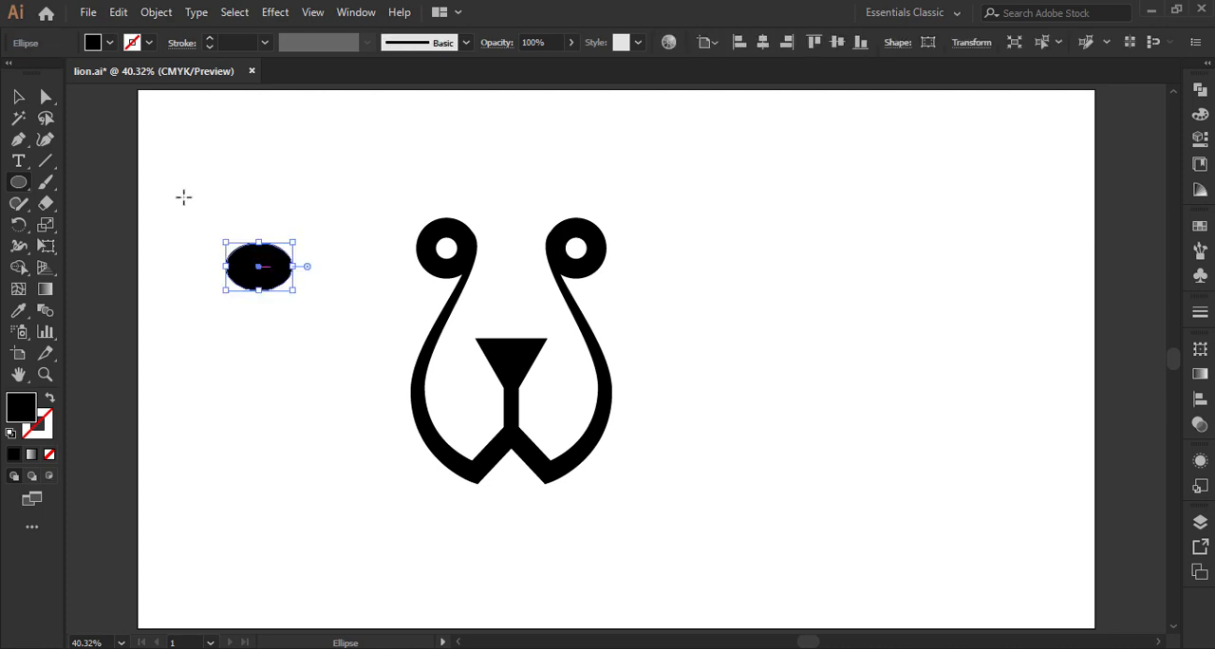
left_click(45, 95)
left_click_drag(212, 210, 296, 259)
key("Delete")
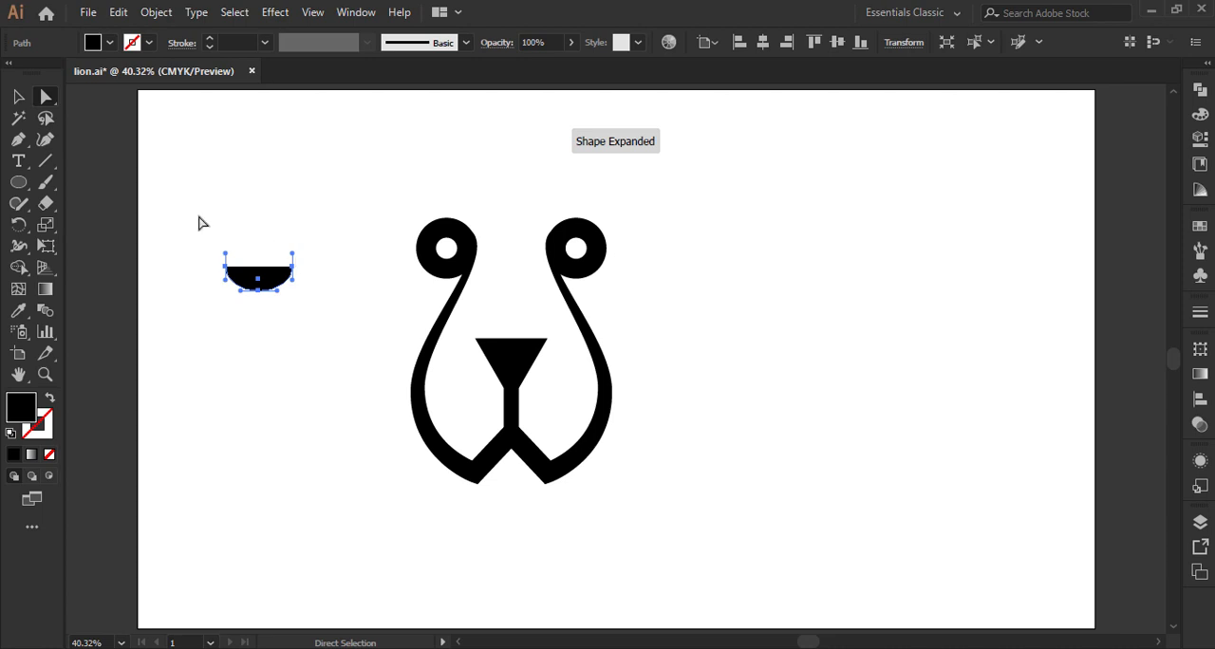
left_click(18, 97)
left_click(306, 230)
left_click(282, 279)
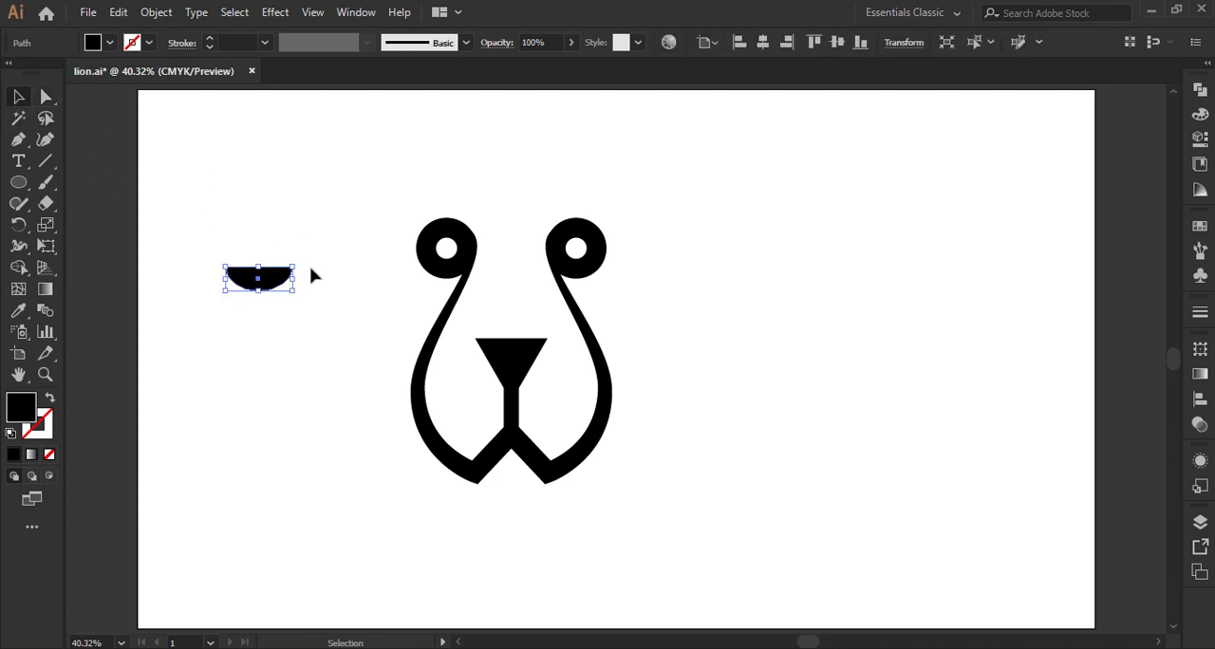
left_click(273, 223)
Step: Close the half ellipse along its straight top edge with the Pen tool and deselect it
left_click(21, 143)
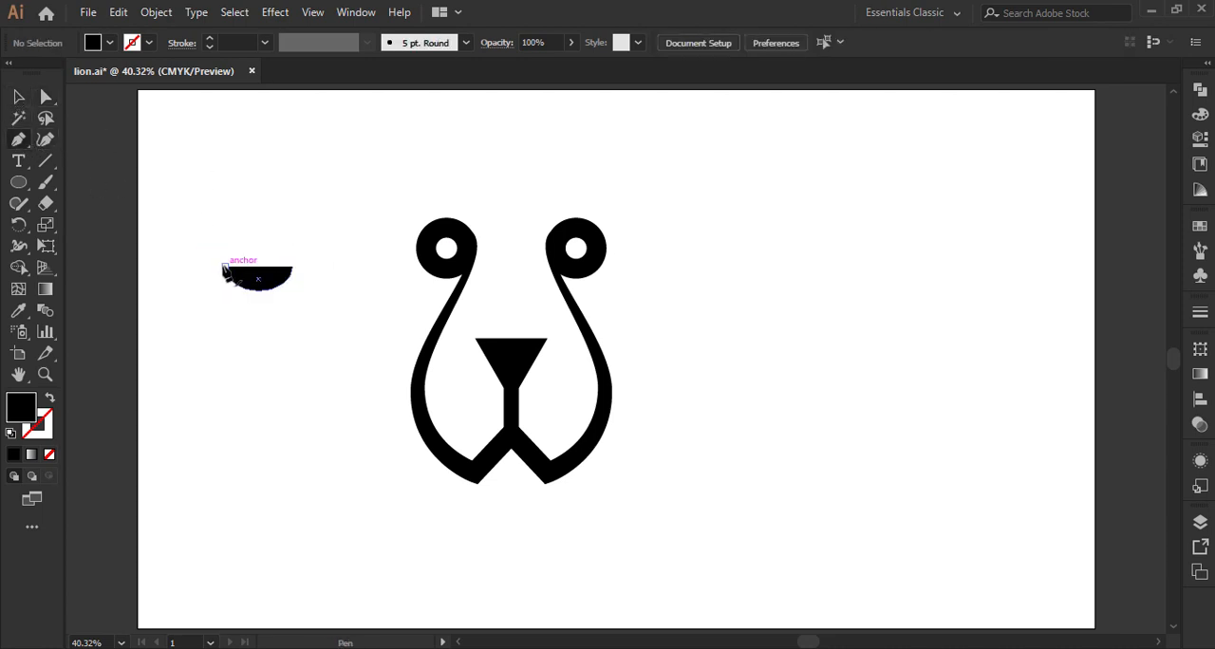
left_click(226, 267)
left_click(292, 268)
left_click(380, 227, "ctrl")
left_click(18, 97)
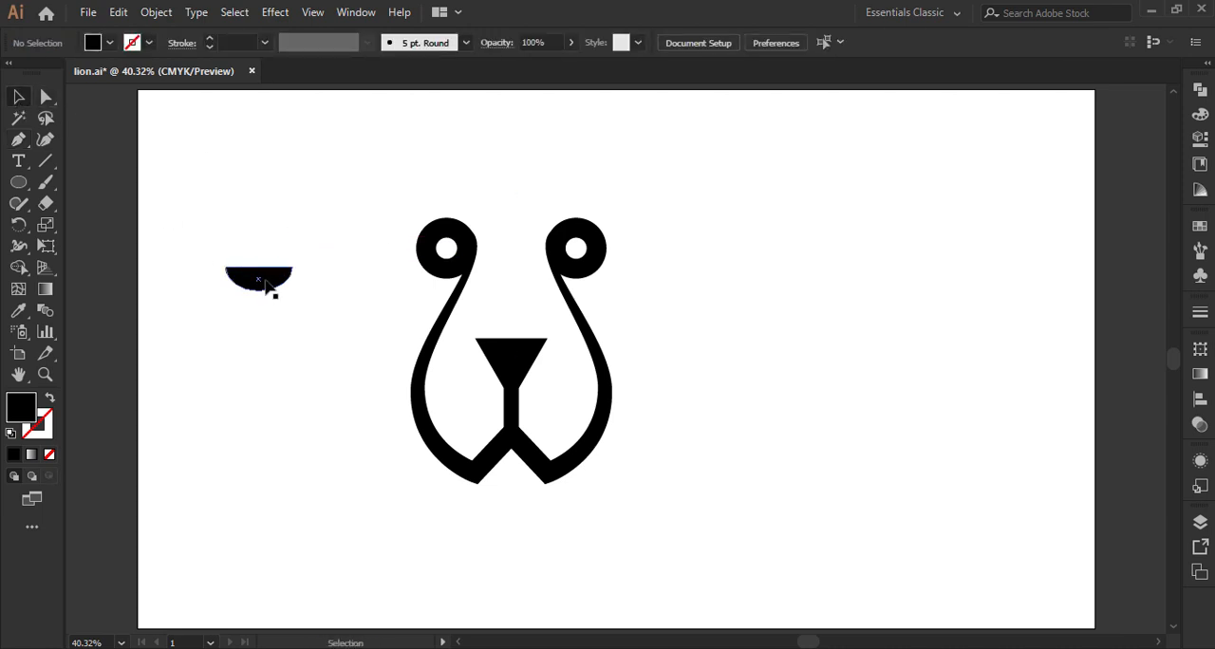
Step: Place a smaller, upside-down copy of the half ellipse centred on the original's straight edge
left_click_drag(266, 285, 287, 263)
left_click(306, 216)
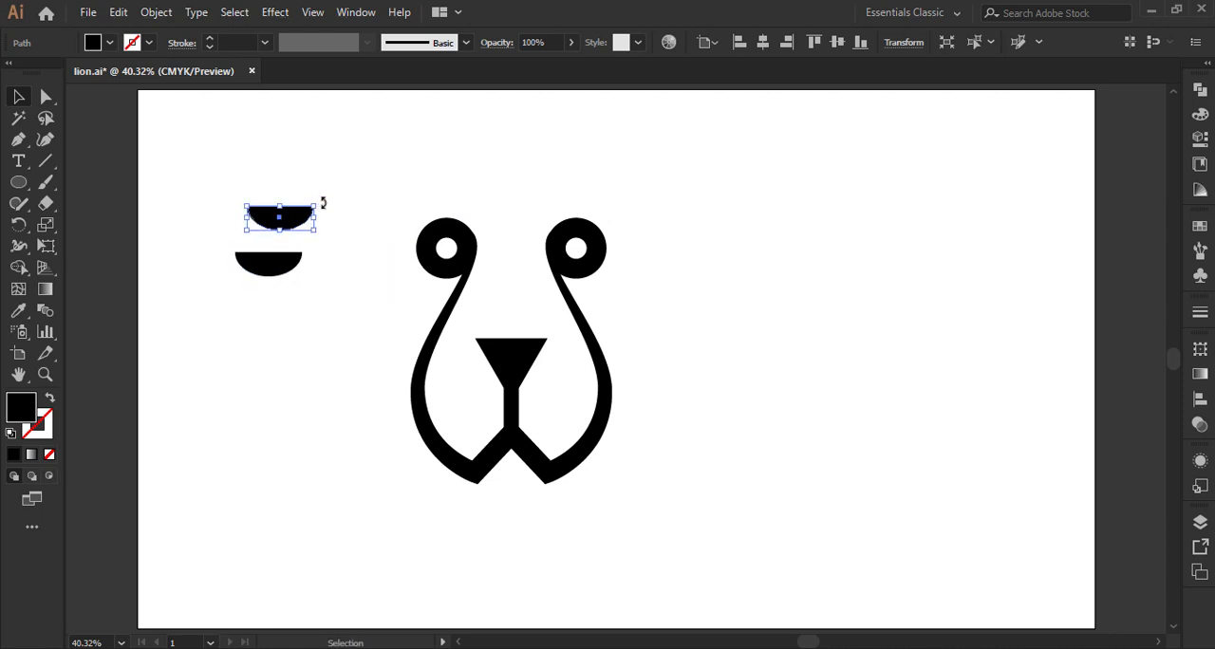
left_click_drag(323, 202, 283, 247)
left_click(324, 225)
key("Up")
key("Up")
key("Up")
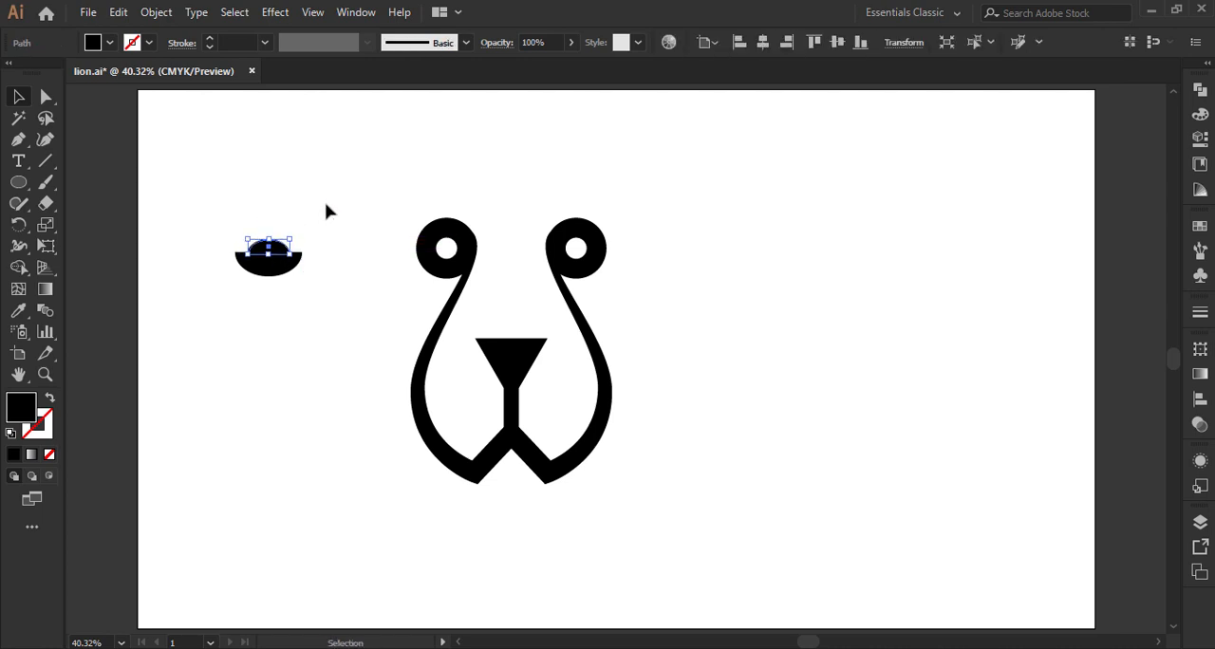
left_click(325, 211)
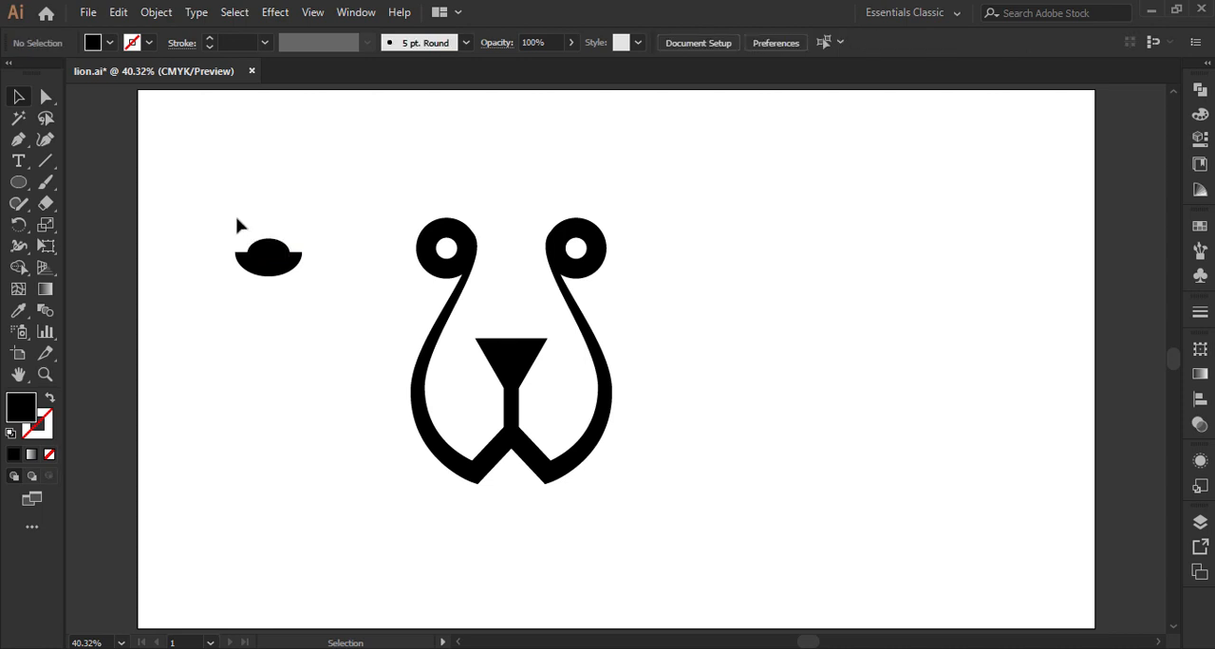
Step: Unite the two half ellipses into a single shape with Pathfinder and deselect it
left_click_drag(237, 217, 320, 282)
left_click(1198, 92)
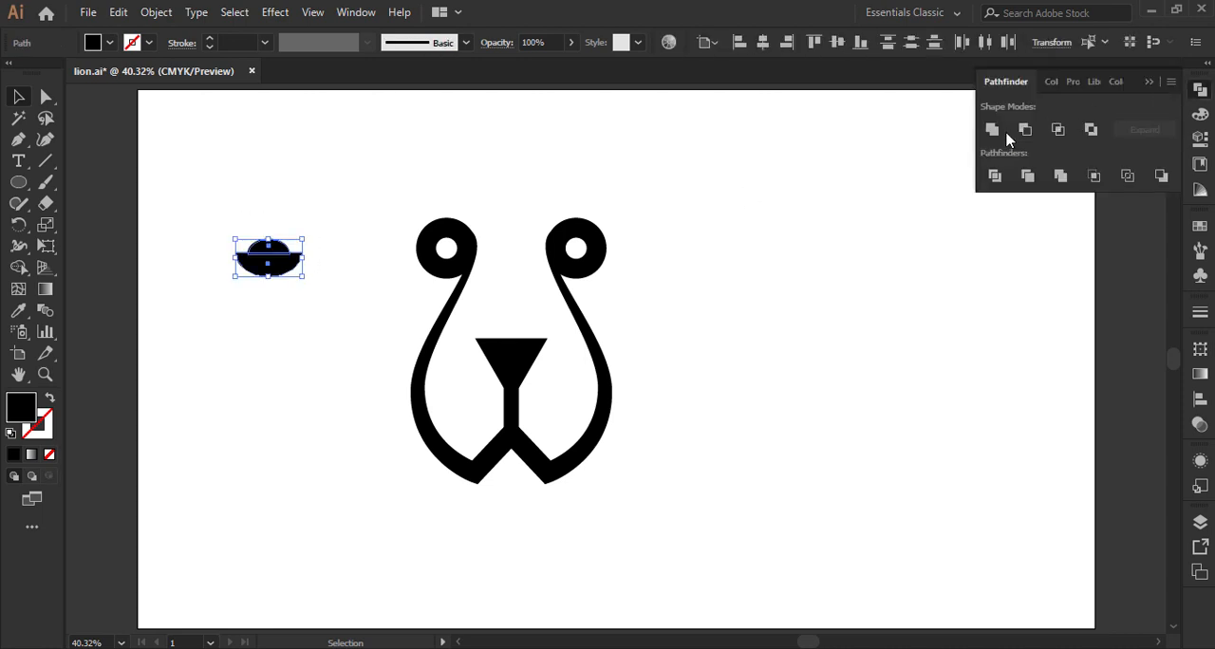
left_click(994, 131)
left_click(1150, 82)
left_click(920, 248)
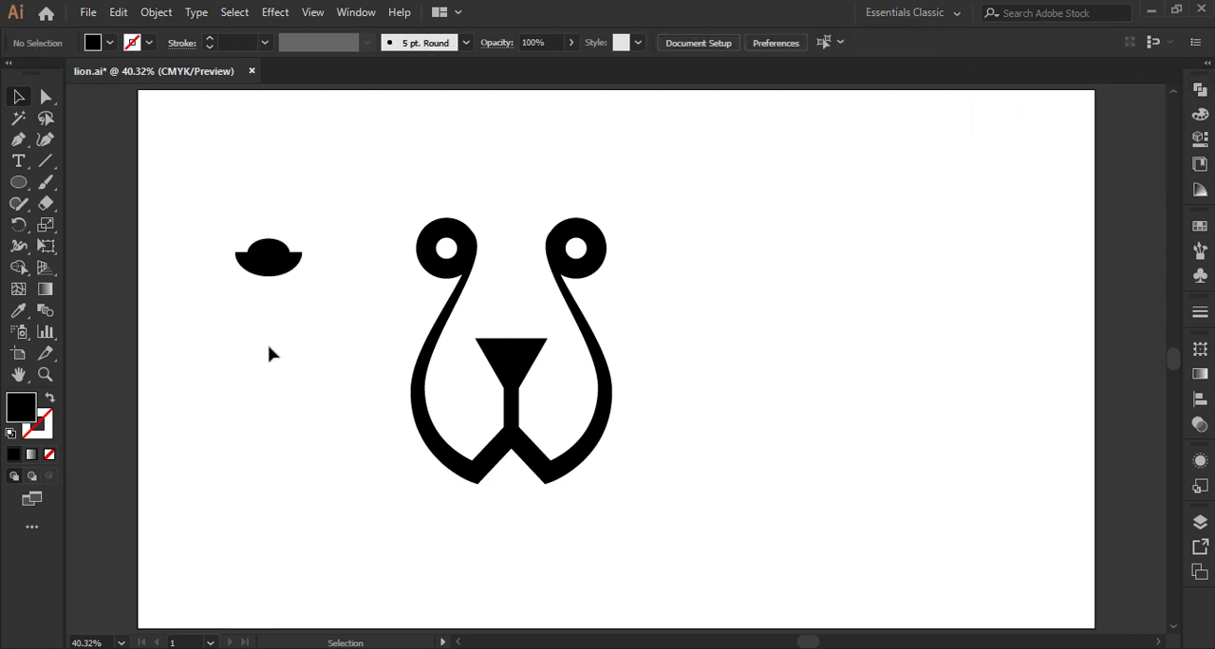
Step: Round the two outer upper corners of the united shape with a 3 pt corner radius
left_click(45, 374)
left_click_drag(211, 234, 337, 296)
left_click(45, 98)
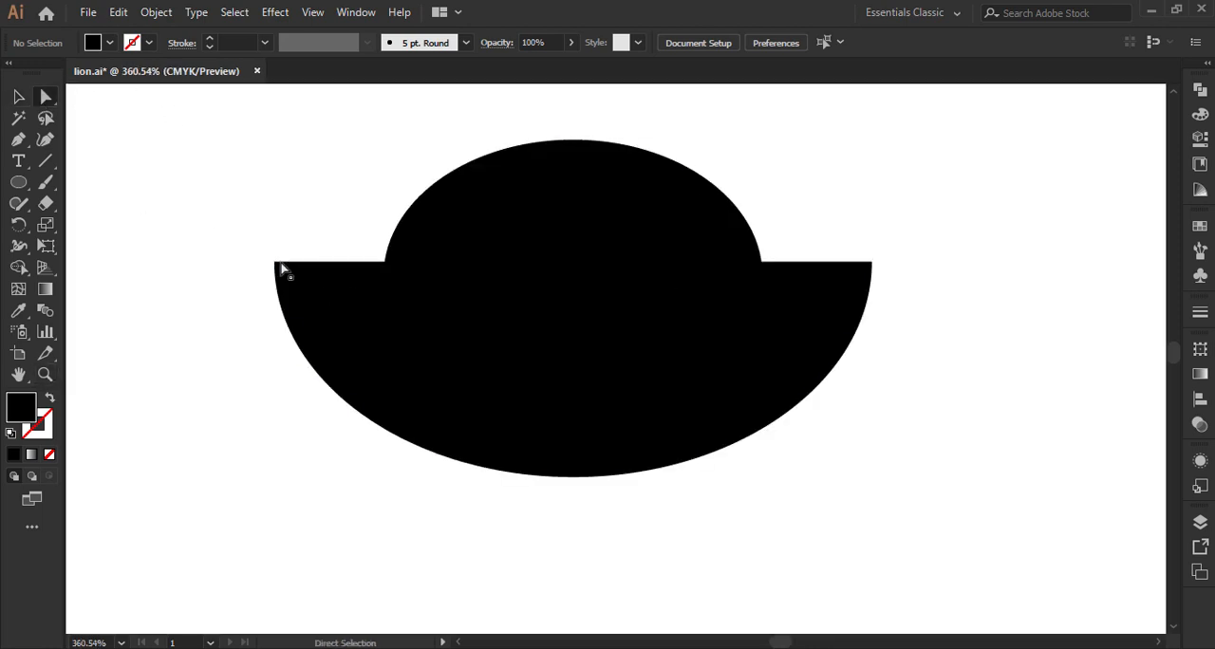
left_click(276, 265)
left_click(867, 266, "shift")
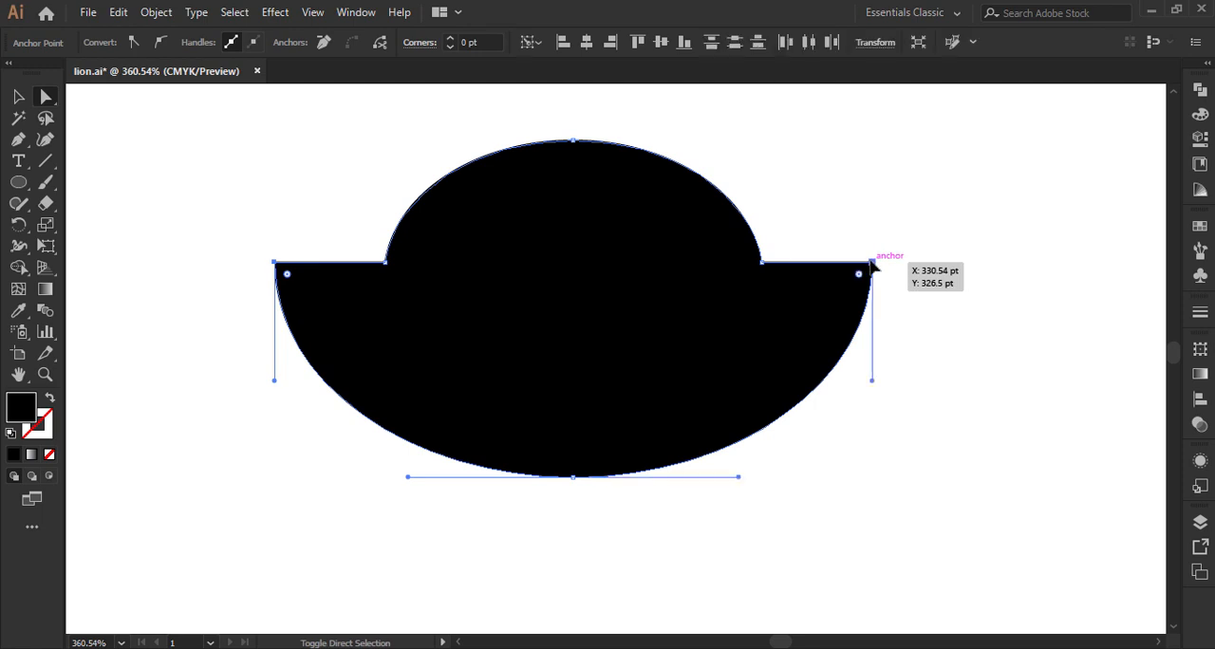
left_click(475, 42)
type("3")
key("Return")
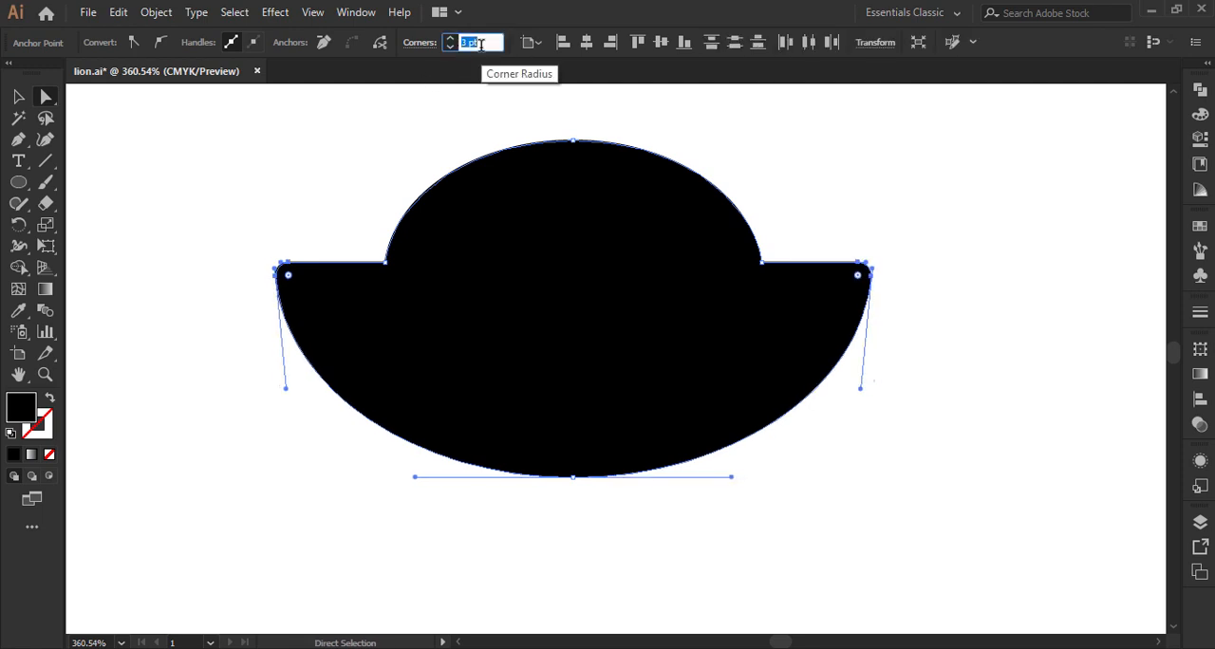
left_click(316, 161)
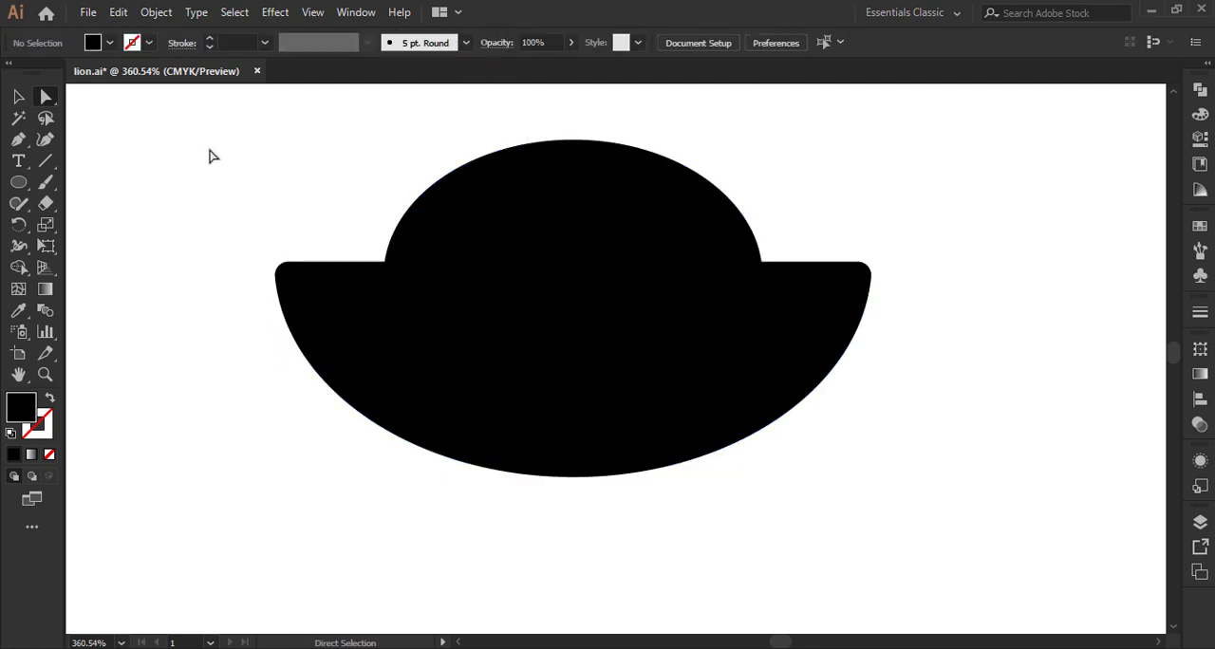
Step: Raise the top anchor point of the united shape slightly and convert it to a sharp corner
key("ctrl+0")
left_click(18, 96)
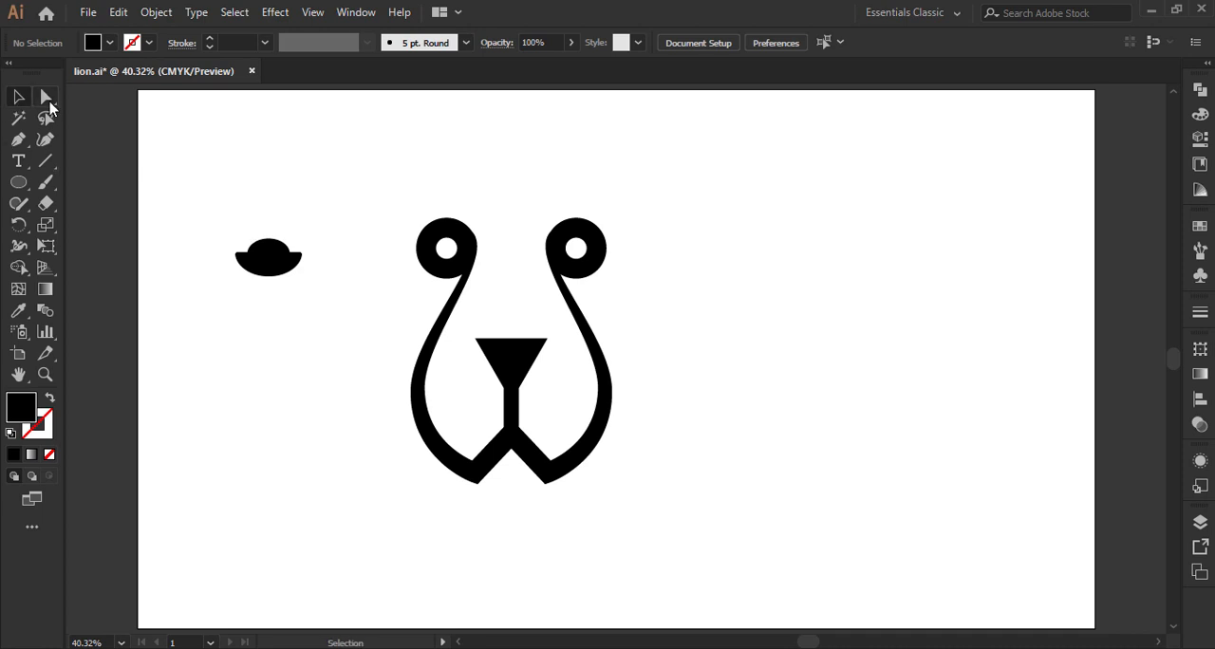
left_click(45, 97)
left_click_drag(268, 239, 272, 246)
left_click_drag(268, 229, 267, 230)
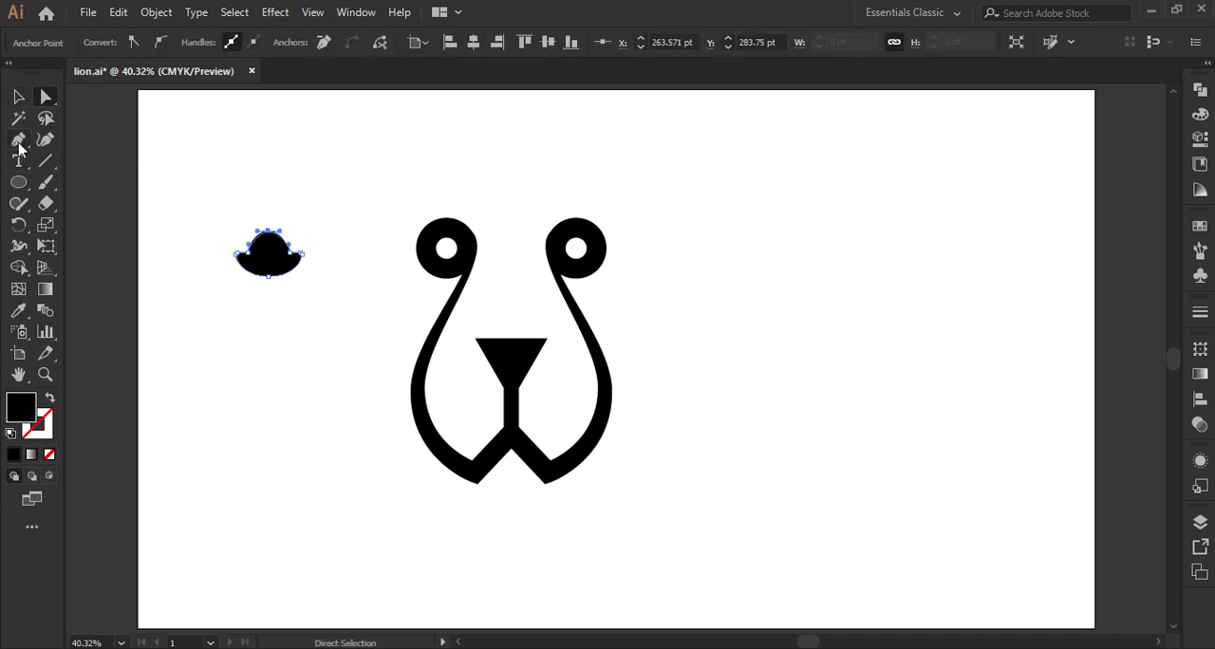
left_click_drag(19, 142, 84, 200)
left_click(268, 231)
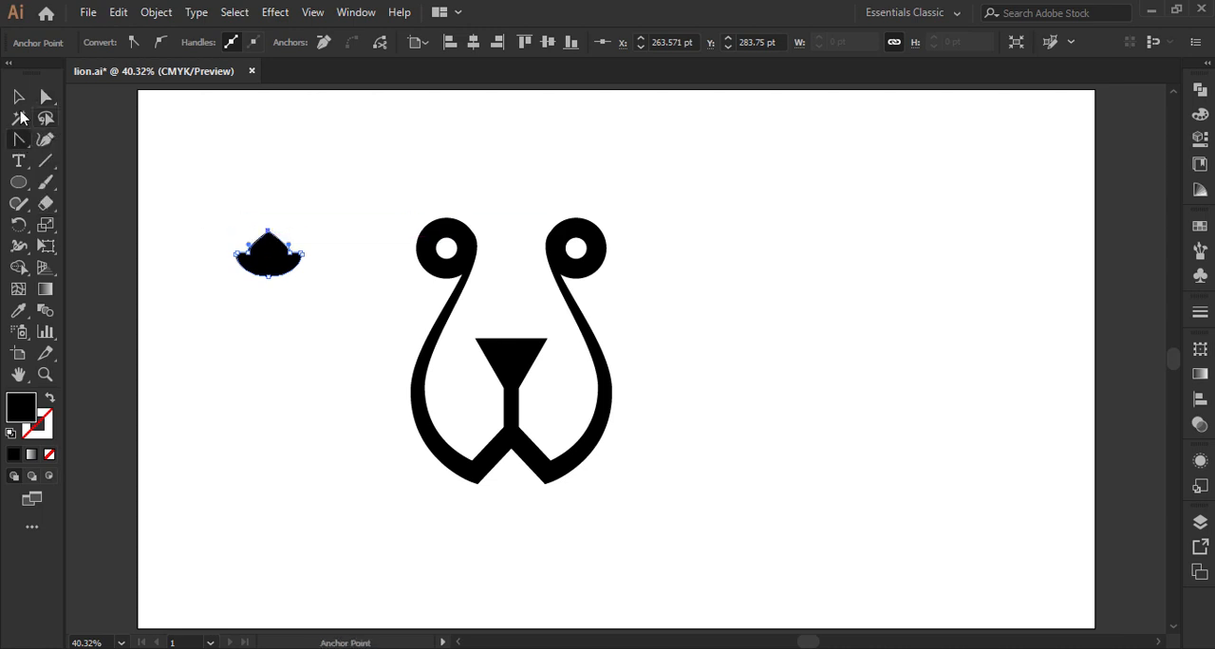
Step: Move the united chin shape directly beneath the mouth, centred under the lion's nose bar, and deselect it
key("v")
left_click(266, 309)
left_click_drag(284, 274, 511, 493)
left_click(668, 503)
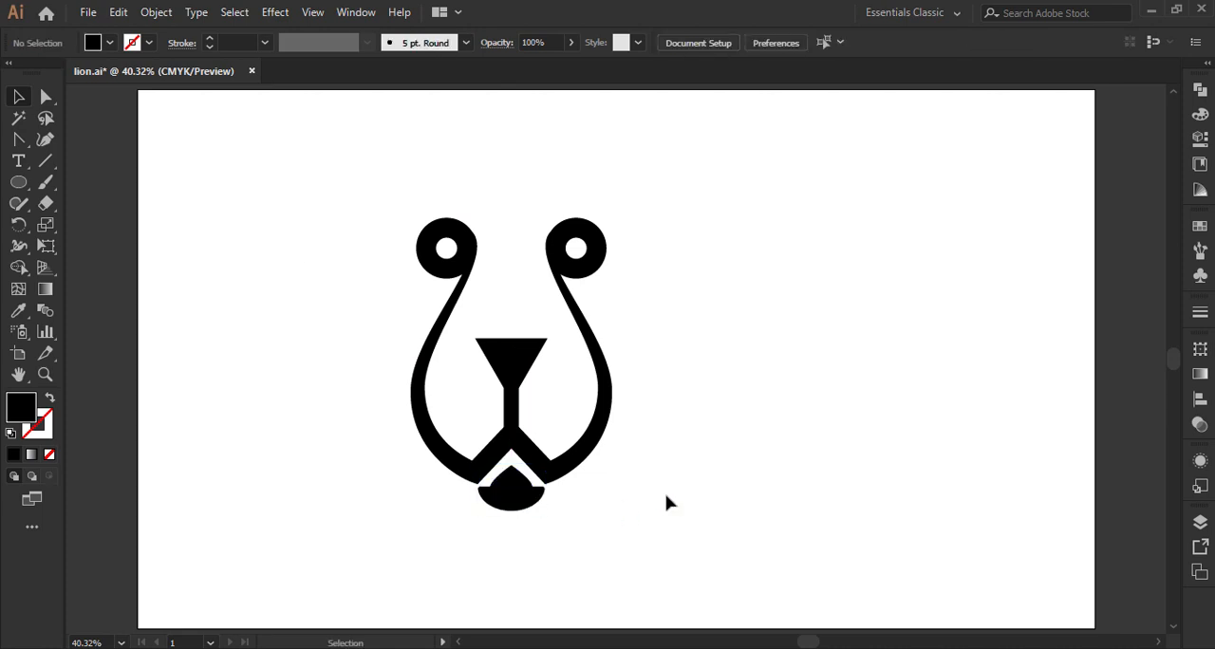
Step: Slightly round the two upper corners of the triangular nose and deselect the face outline
left_click(42, 99)
left_click(474, 338)
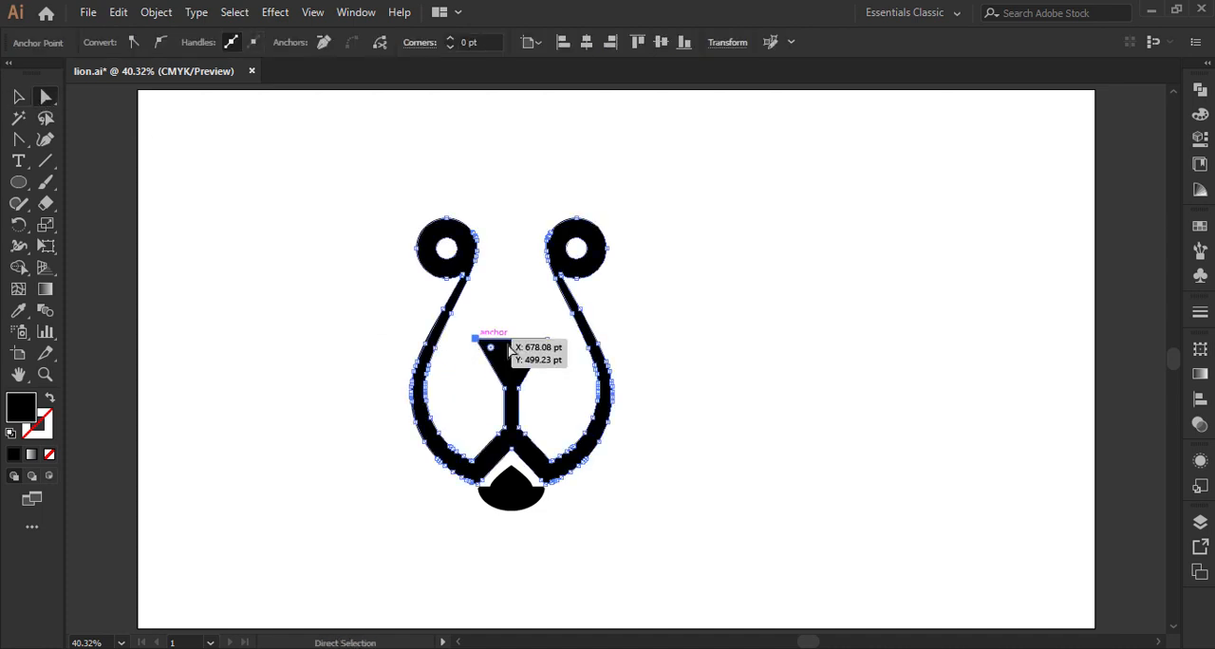
left_click(547, 339, "shift")
left_click(493, 44)
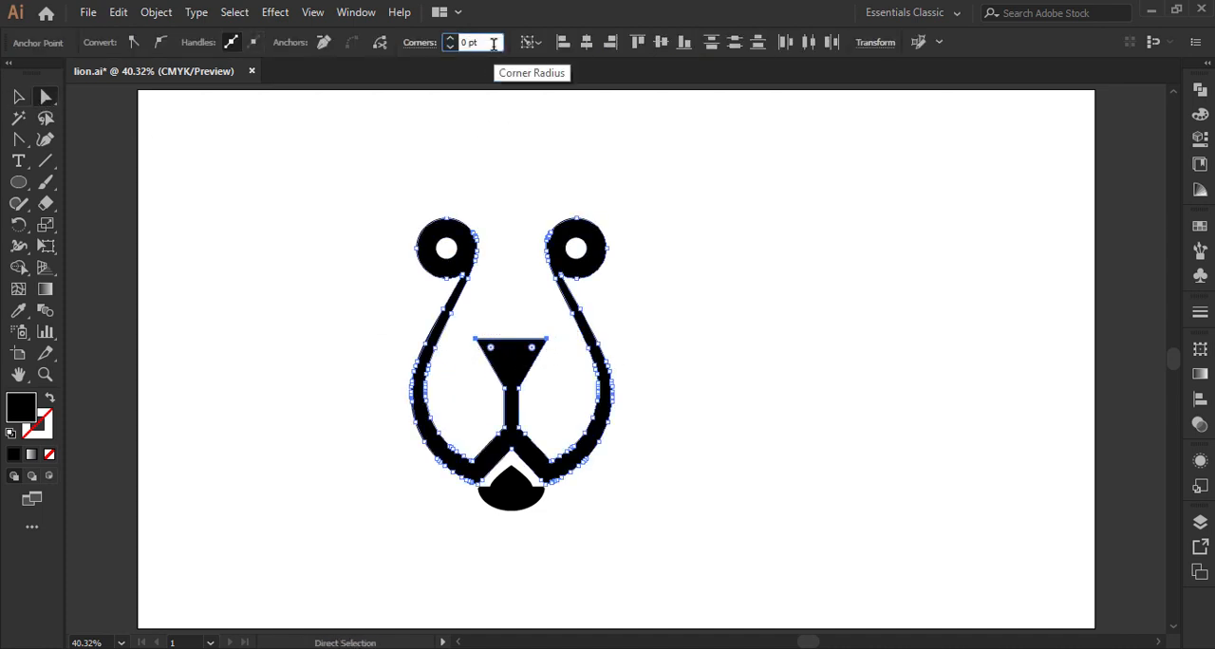
left_click(721, 258)
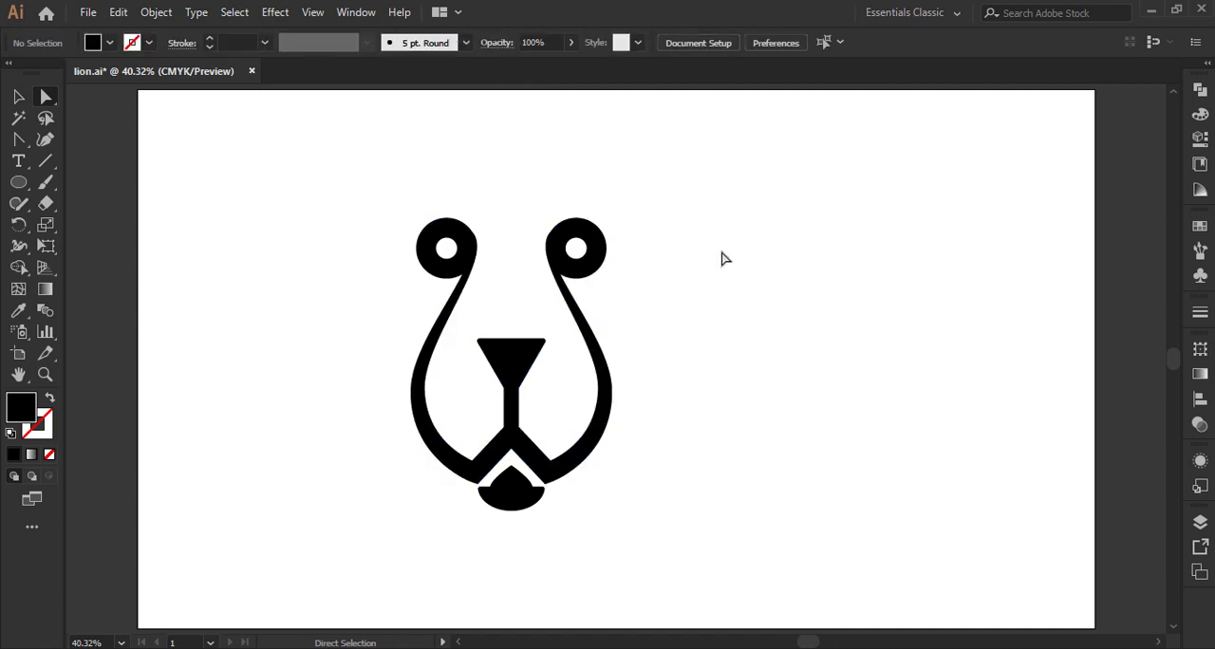
Step: Group all the lion face shapes and centre the group horizontally and vertically on the artboard
left_click(18, 97)
left_click_drag(370, 205, 628, 505)
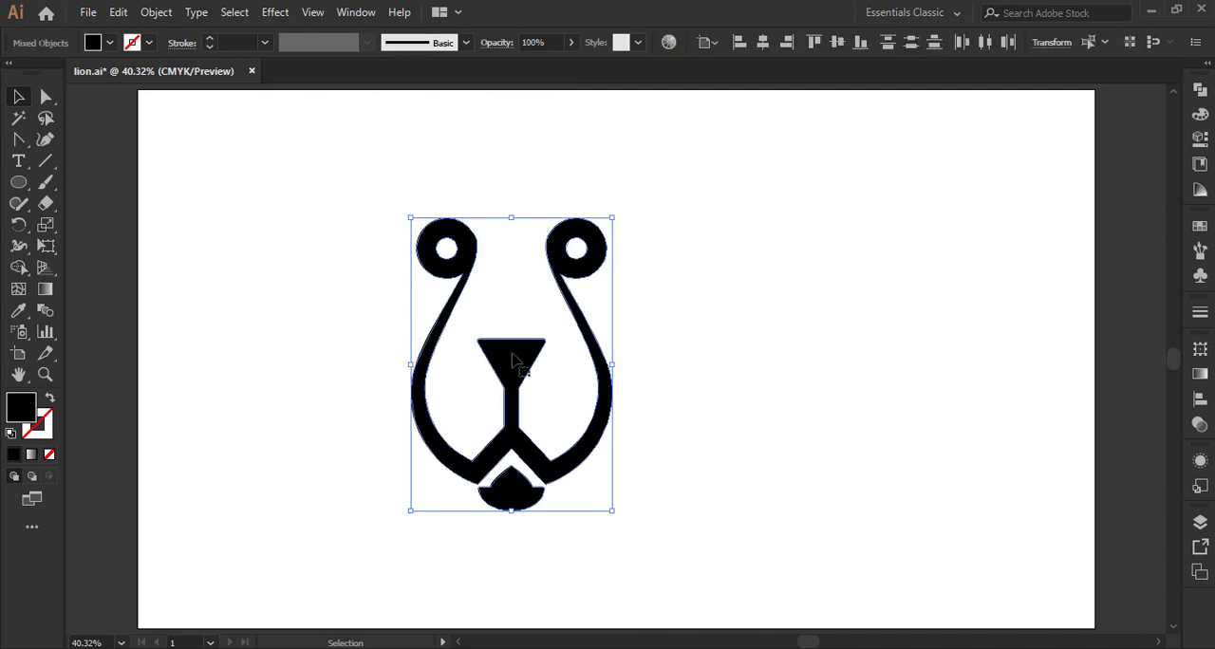
right_click(512, 356)
left_click(574, 487)
left_click(761, 42)
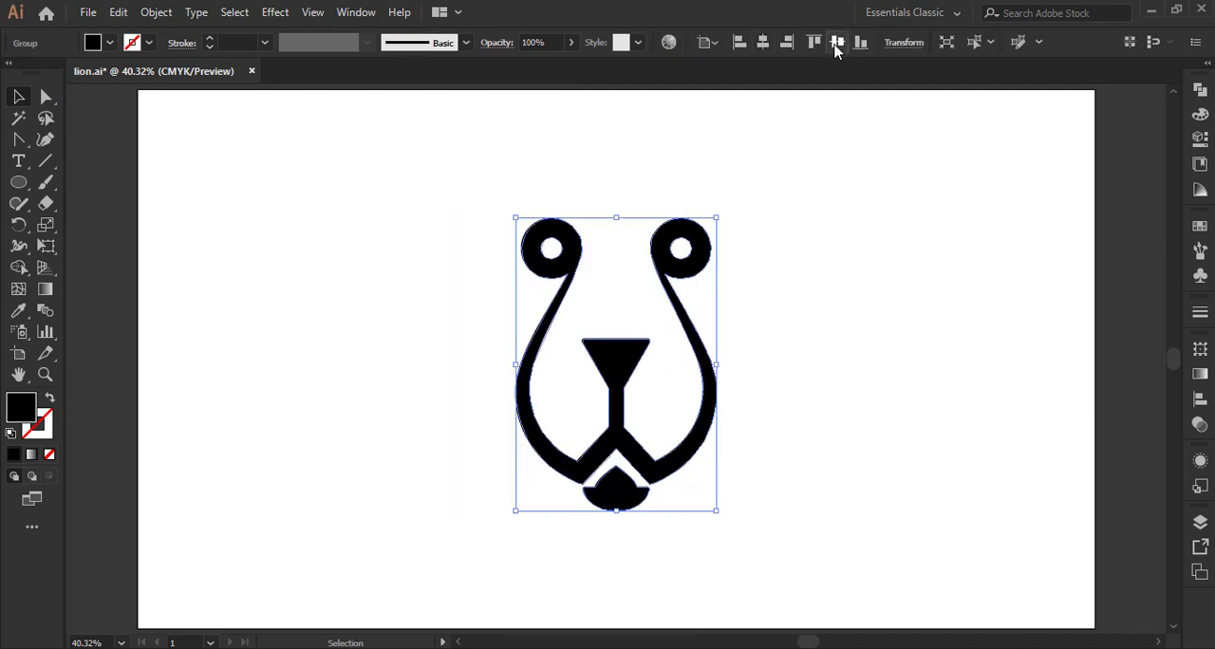
left_click(836, 42)
left_click(828, 314)
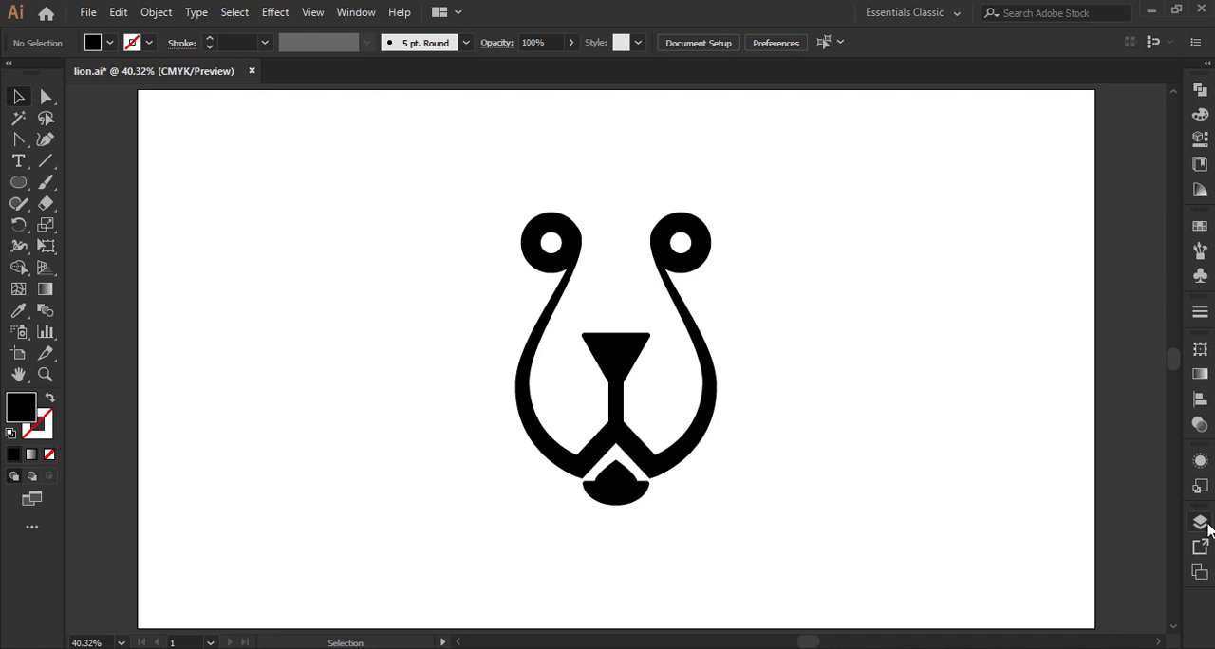
Step: Make the bg layer and the THE LION text in the logo layer visible
left_click(1199, 522)
left_click(980, 504)
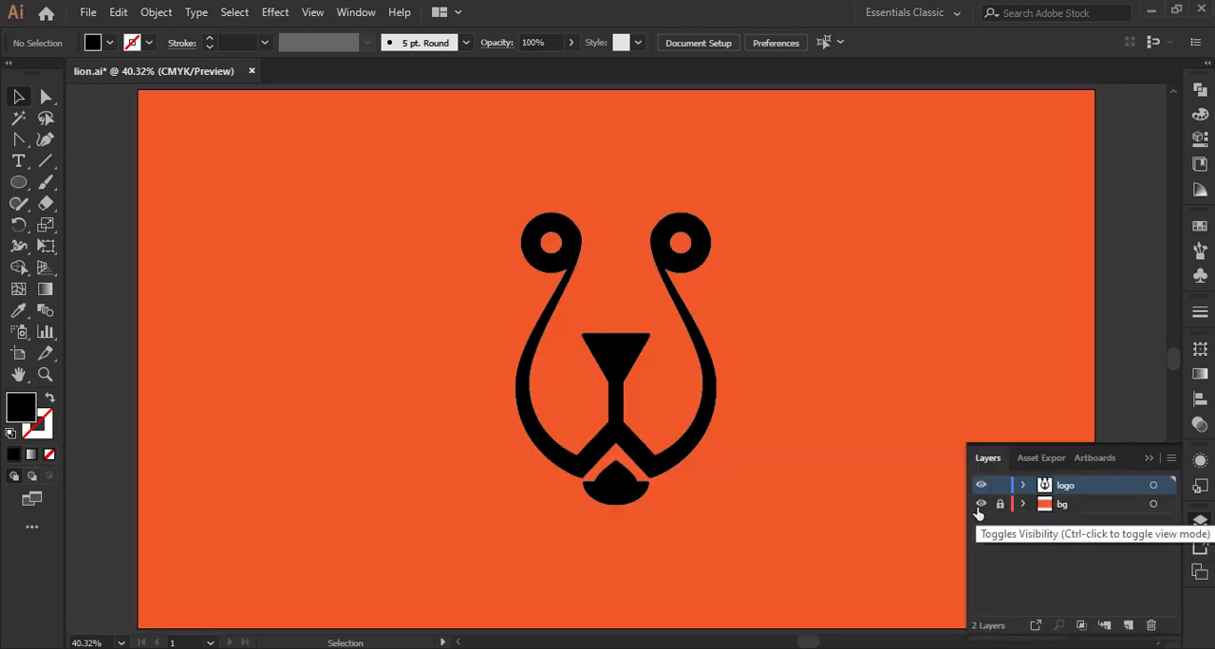
left_click(1023, 486)
left_click(981, 523)
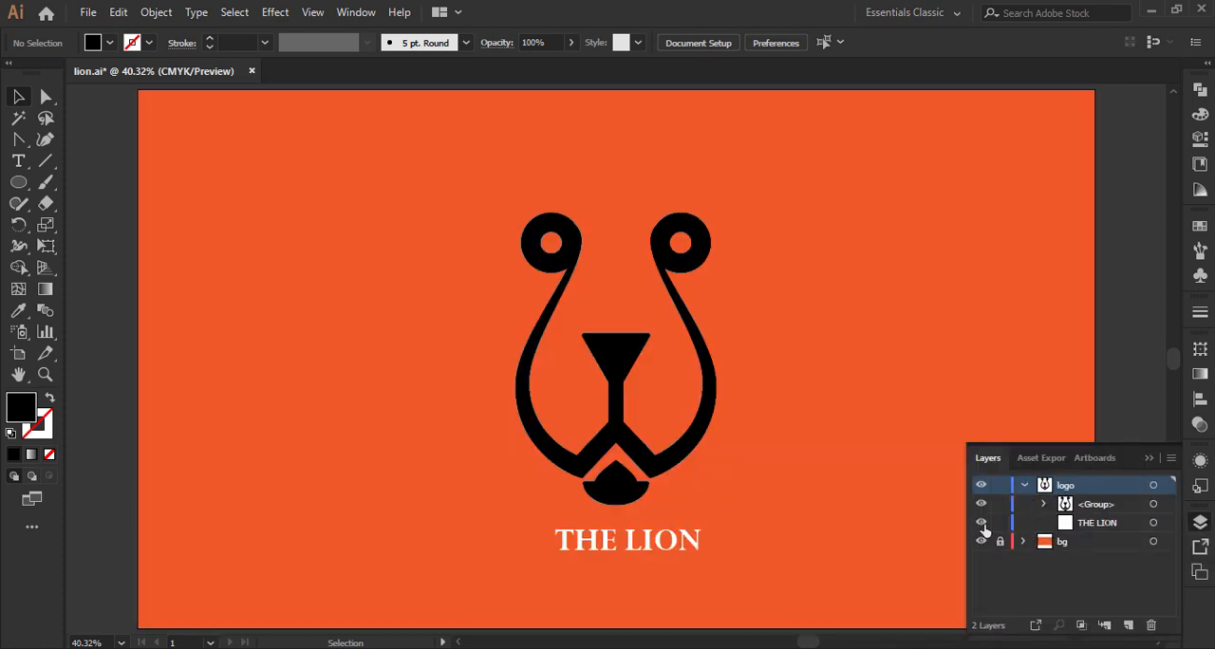
left_click(1024, 485)
left_click(1148, 458)
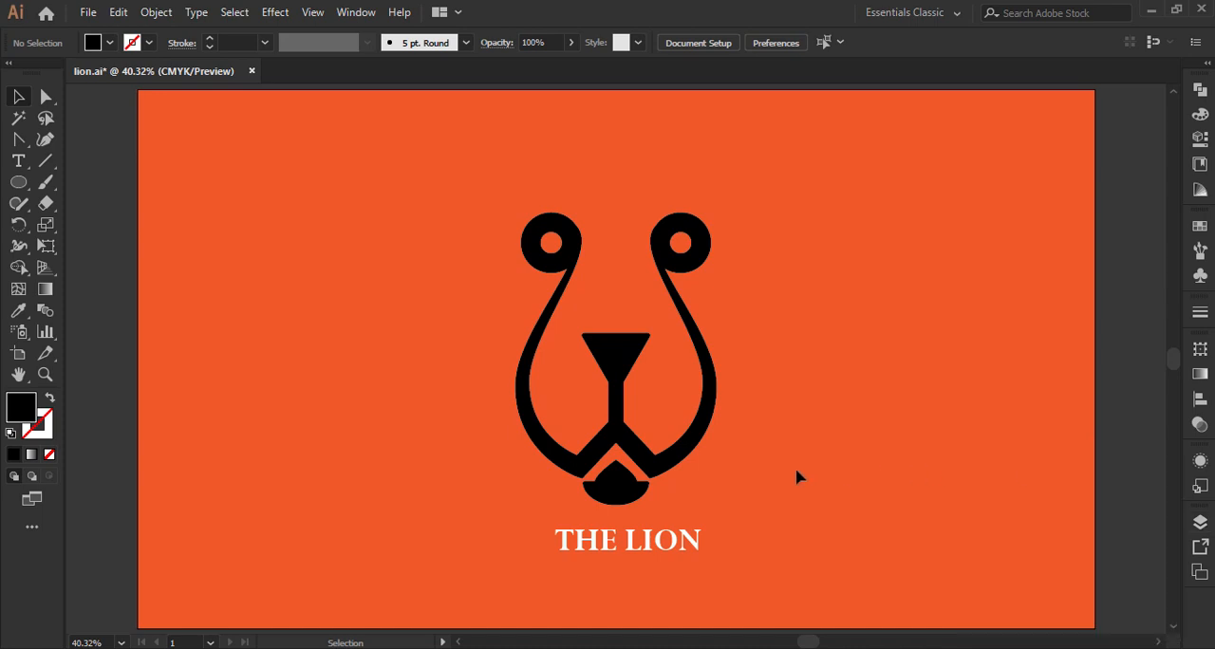
Step: Enlarge the THE LION text to about the width of the face and centre it beneath the chin
left_click_drag(683, 537, 768, 495)
left_click_drag(694, 557, 719, 565)
left_click(831, 492)
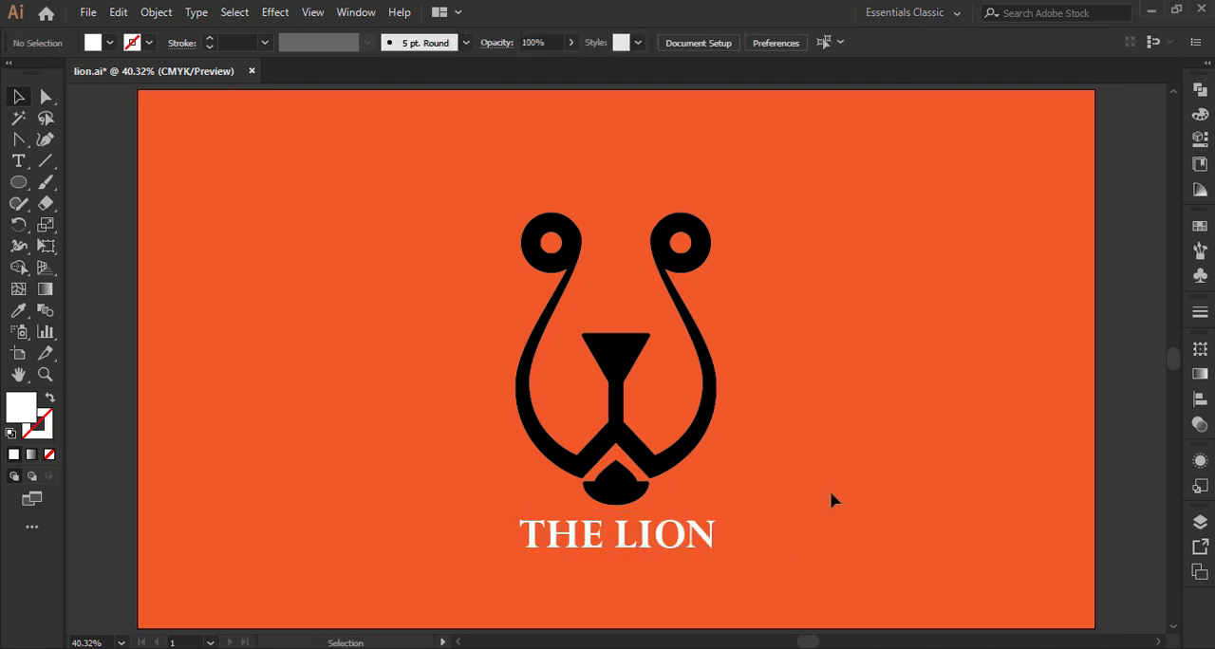